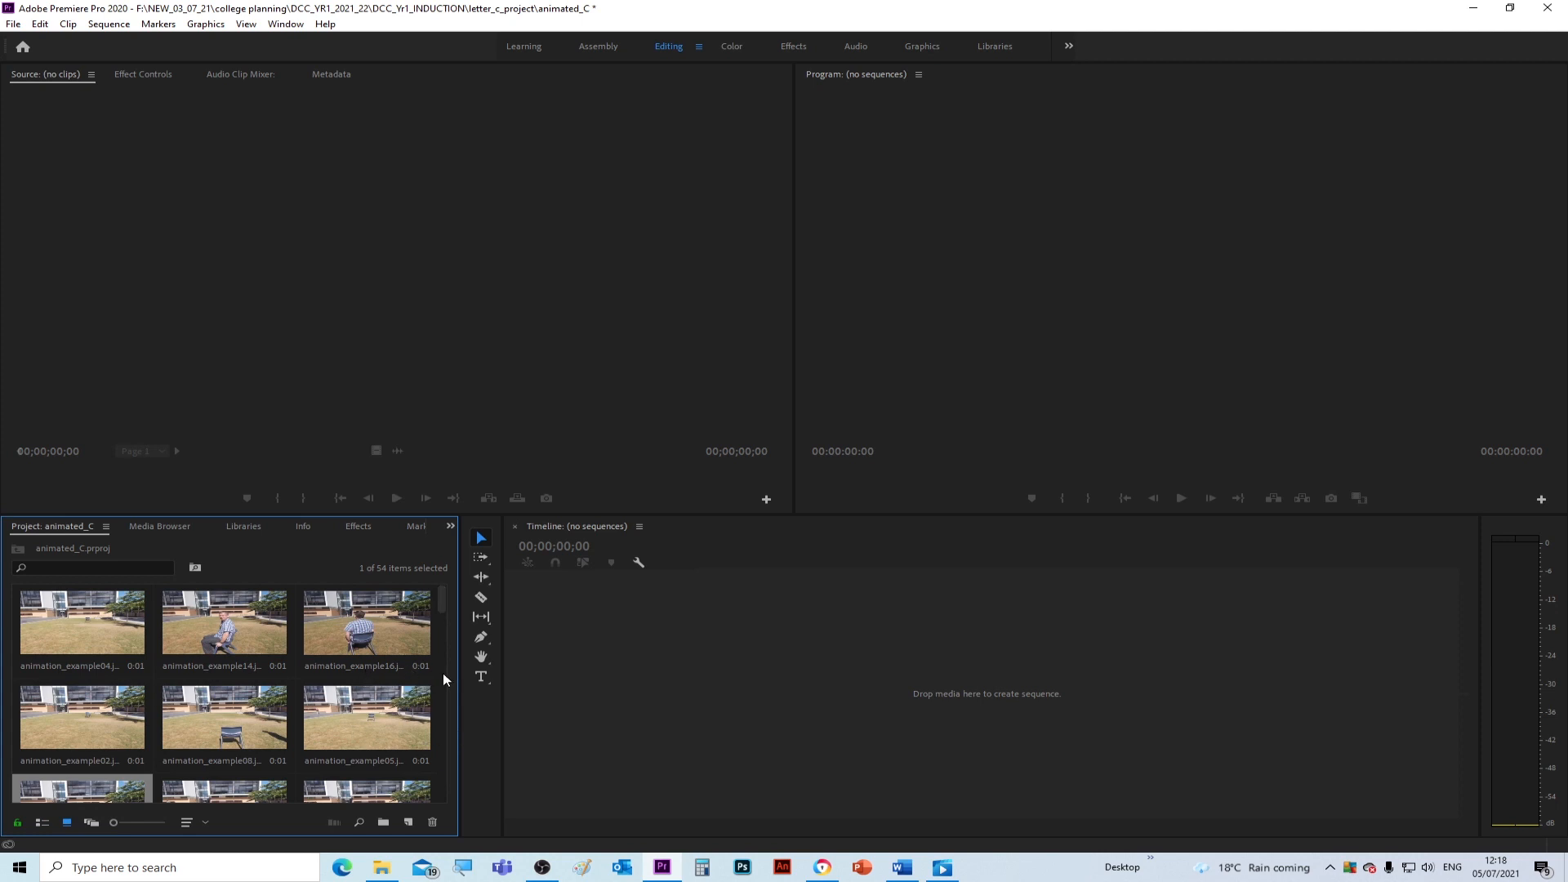
Step: Show the project items as a list and create a bin named "frames"
left_click(41, 825)
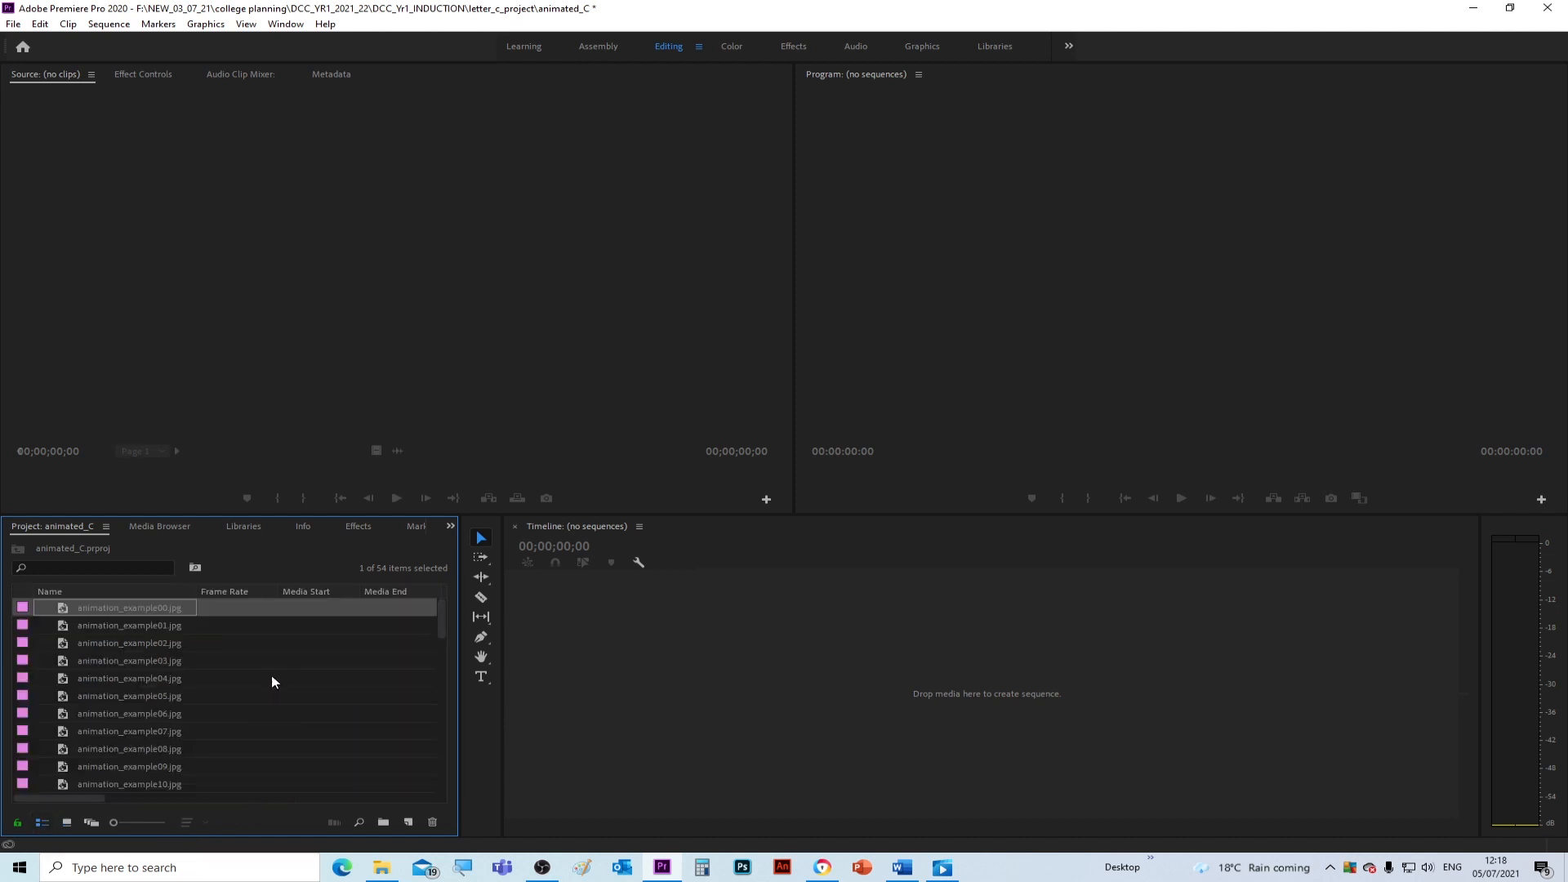
left_click(383, 829)
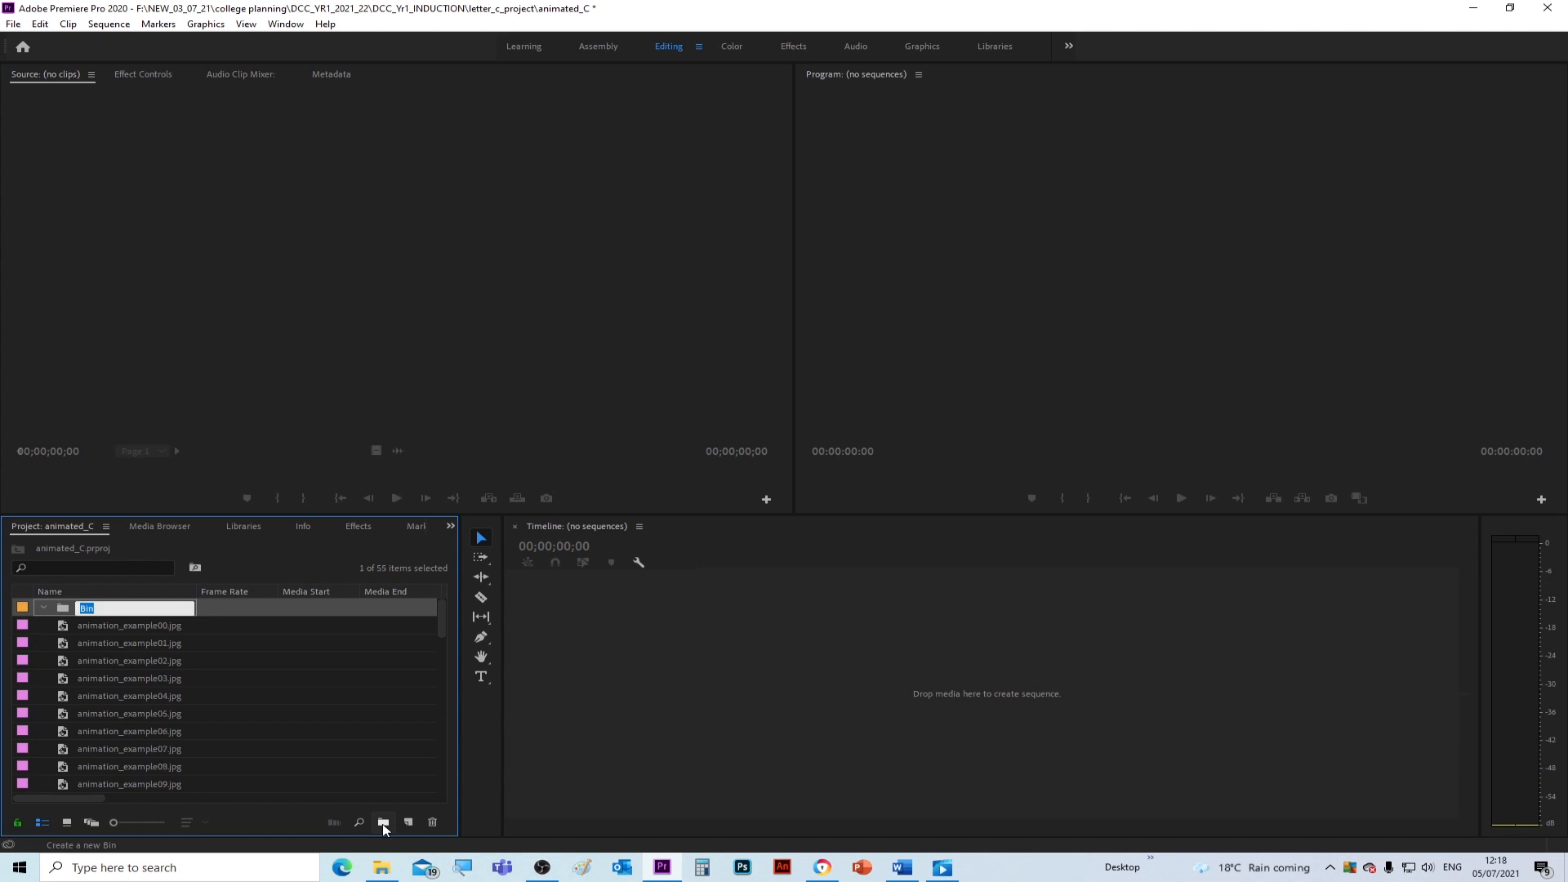
type("frames")
key("Tab")
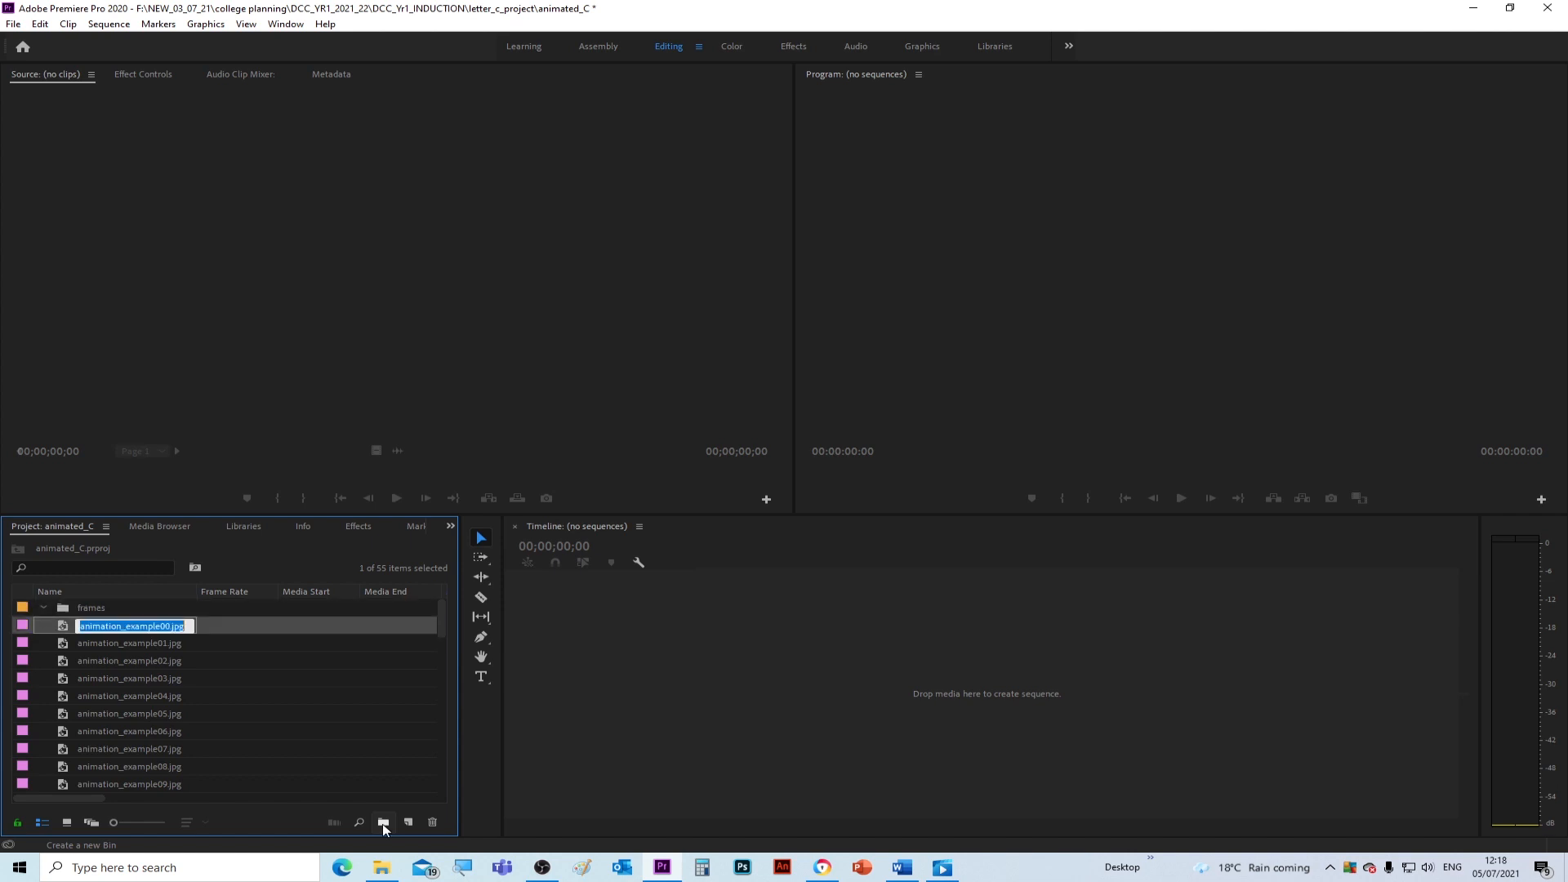
left_click(43, 606)
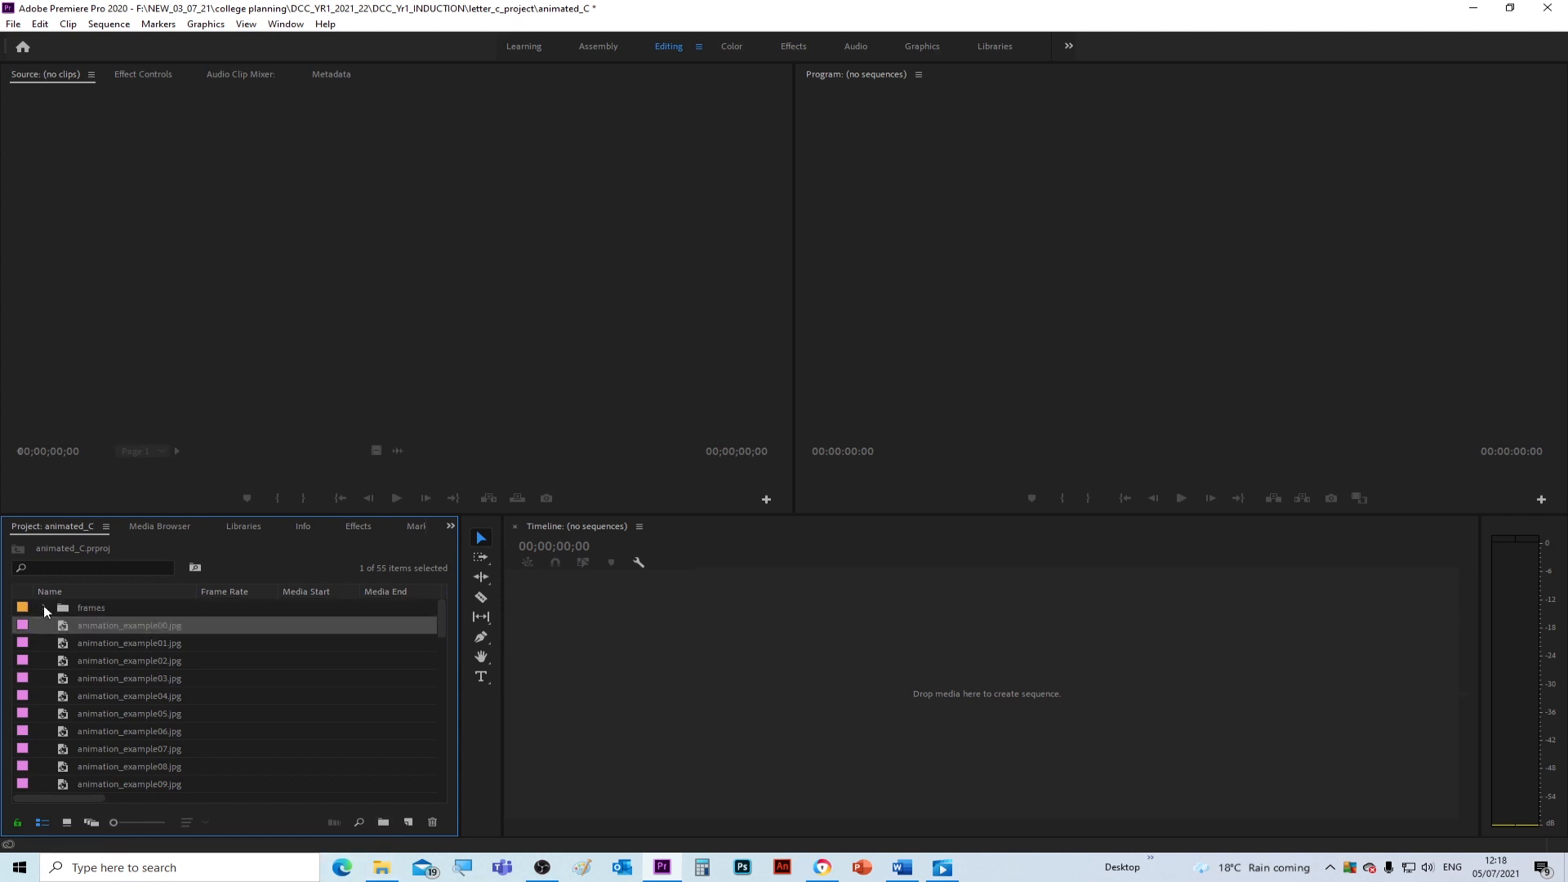
Step: Move all the animation_example images, from 00 through 53, into the frames bin and collapse it
left_click(144, 626)
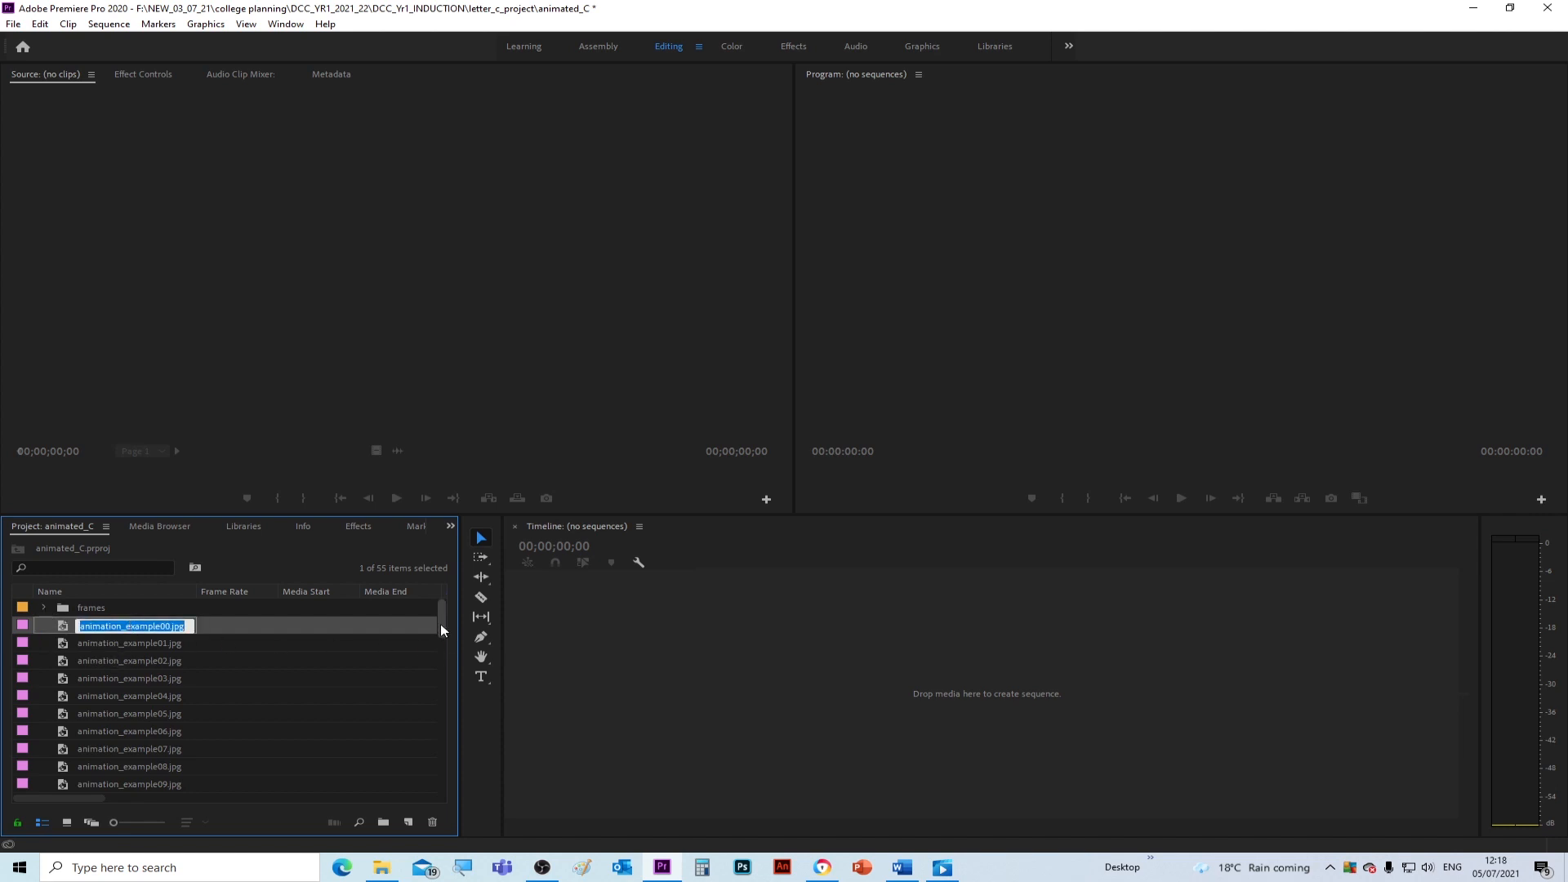
left_click(86, 625)
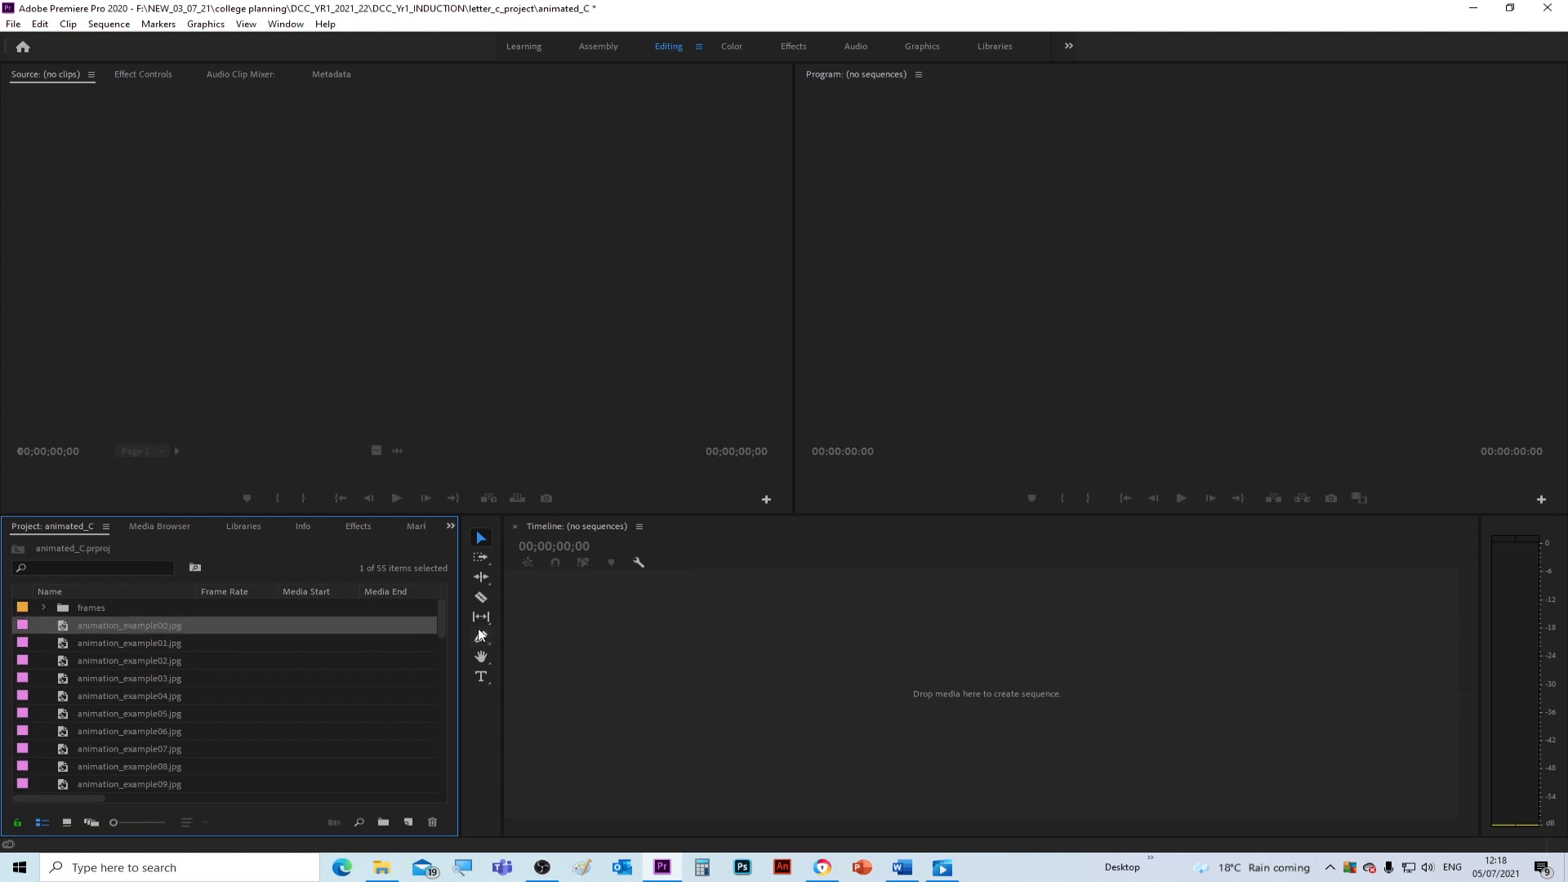
mouse_move(440, 614)
left_mouse_down()
mouse_move(433, 783)
mouse_move(458, 608)
left_mouse_up()
left_click(108, 784, "shift")
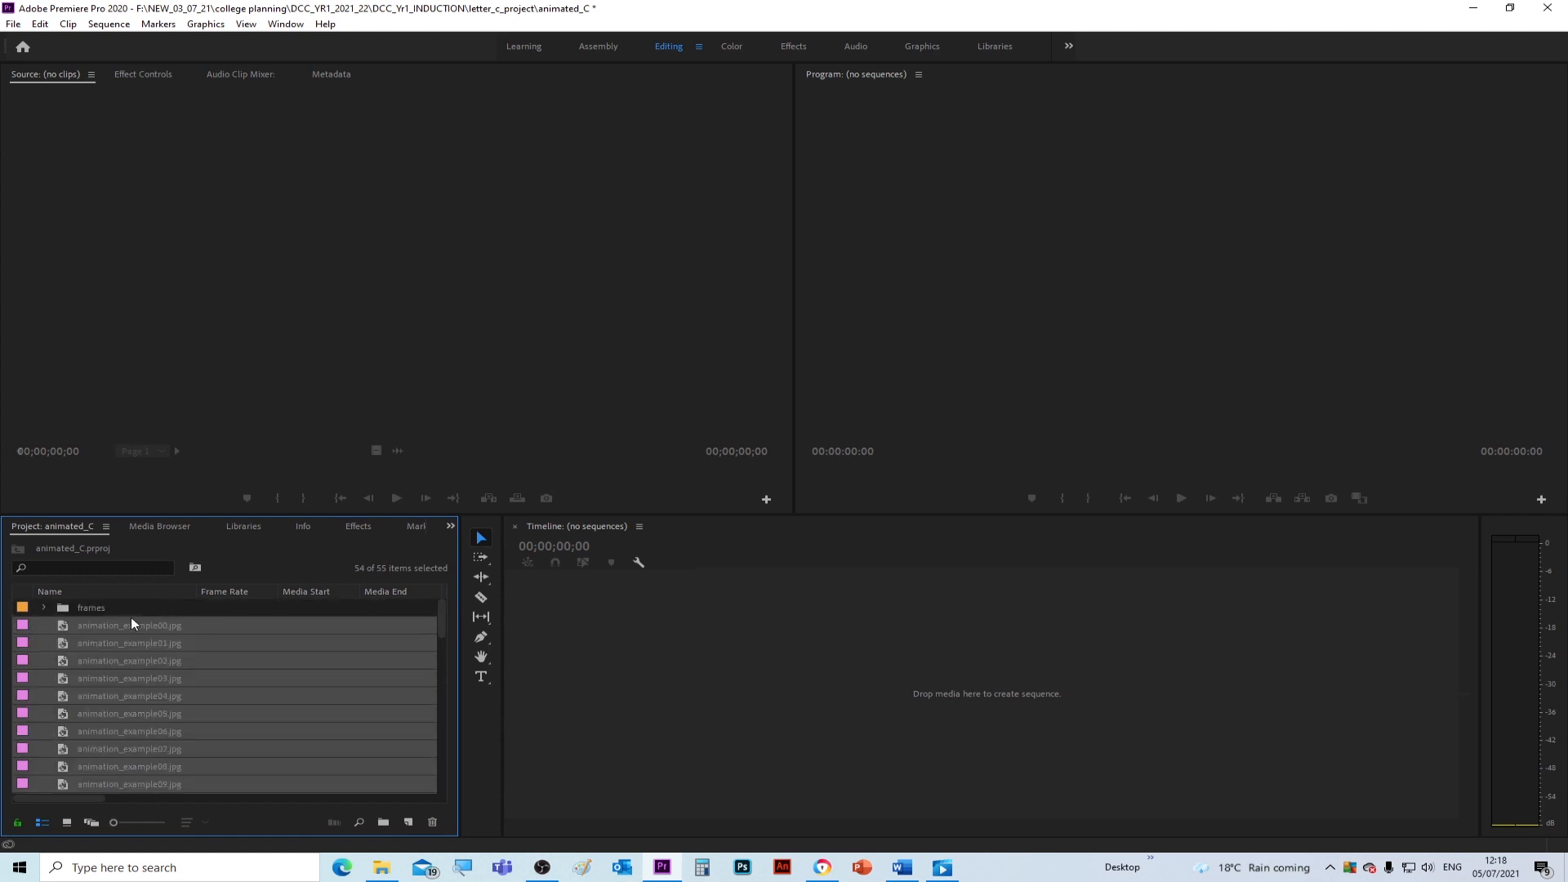
left_click_drag(124, 624, 91, 616)
left_click(43, 608)
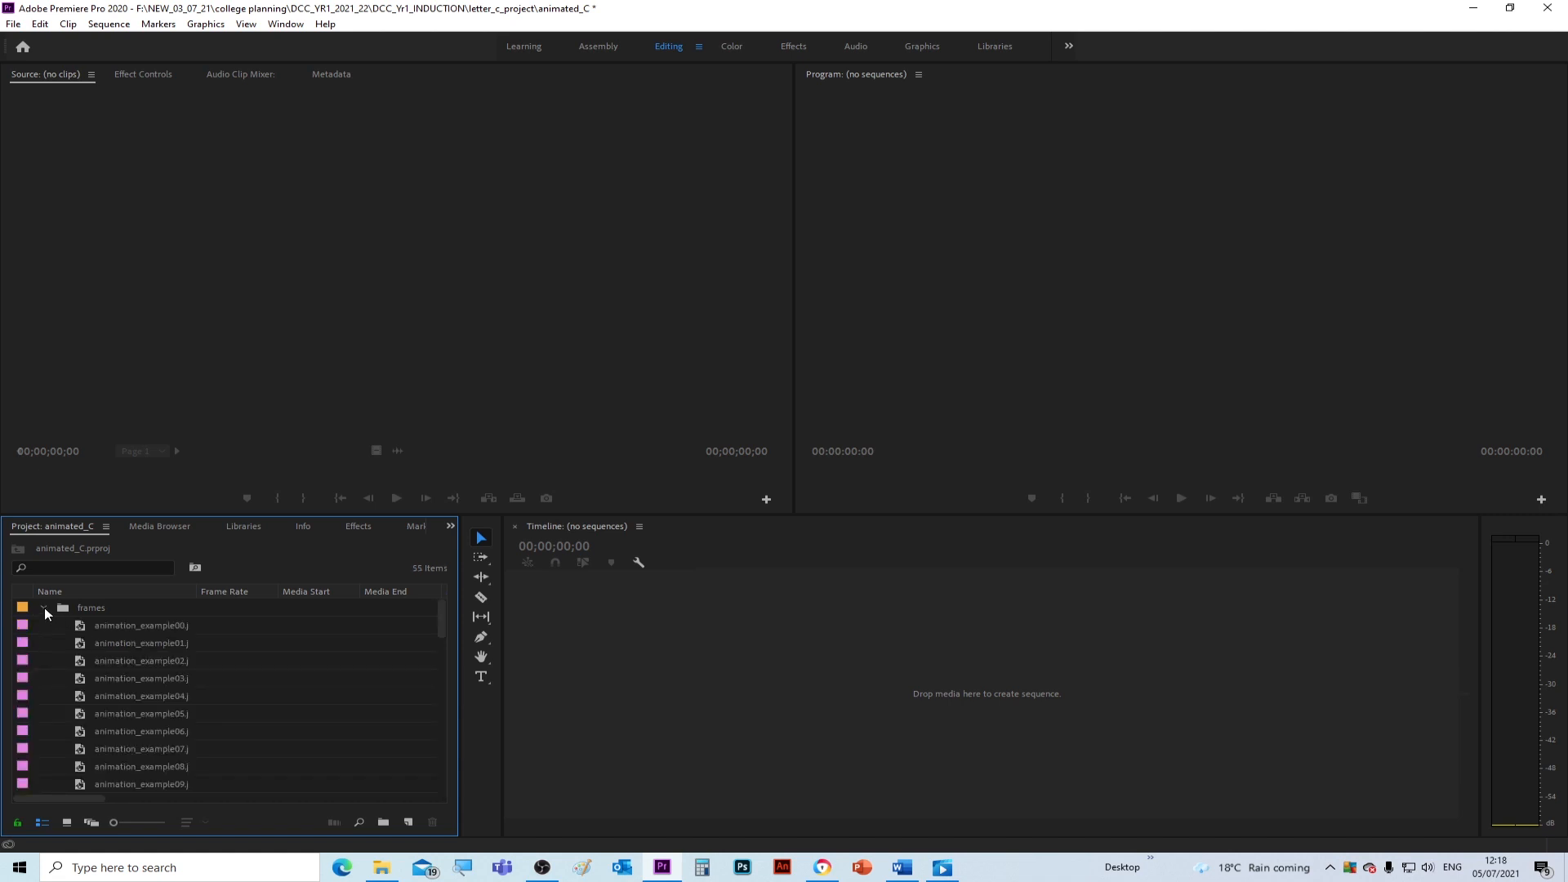
left_click(44, 607)
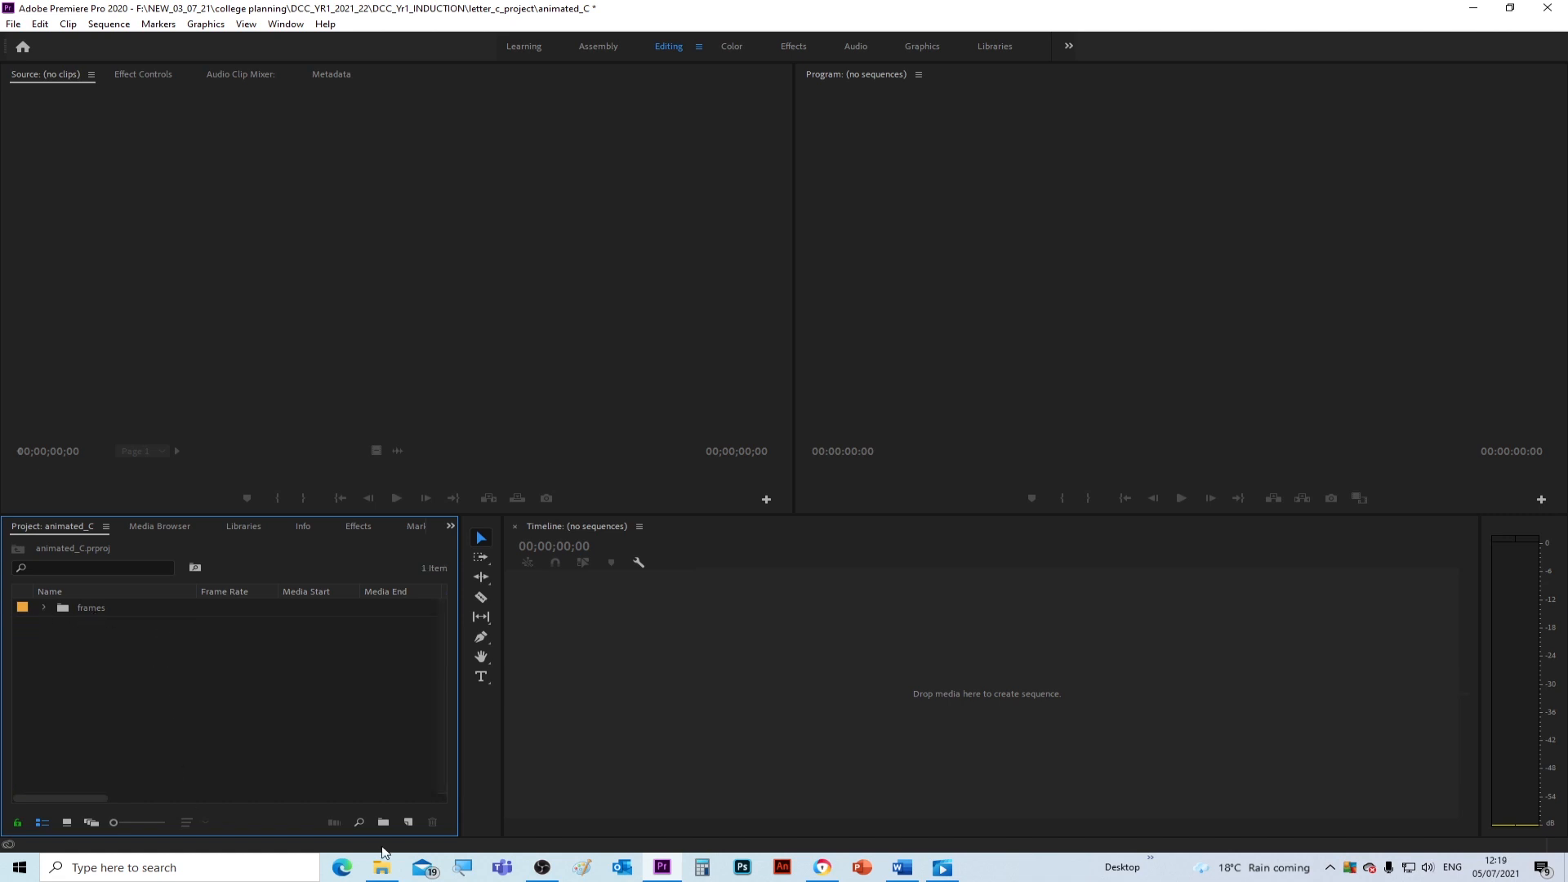
Step: Create a second bin named "audio" at the project's root level
left_click(409, 825)
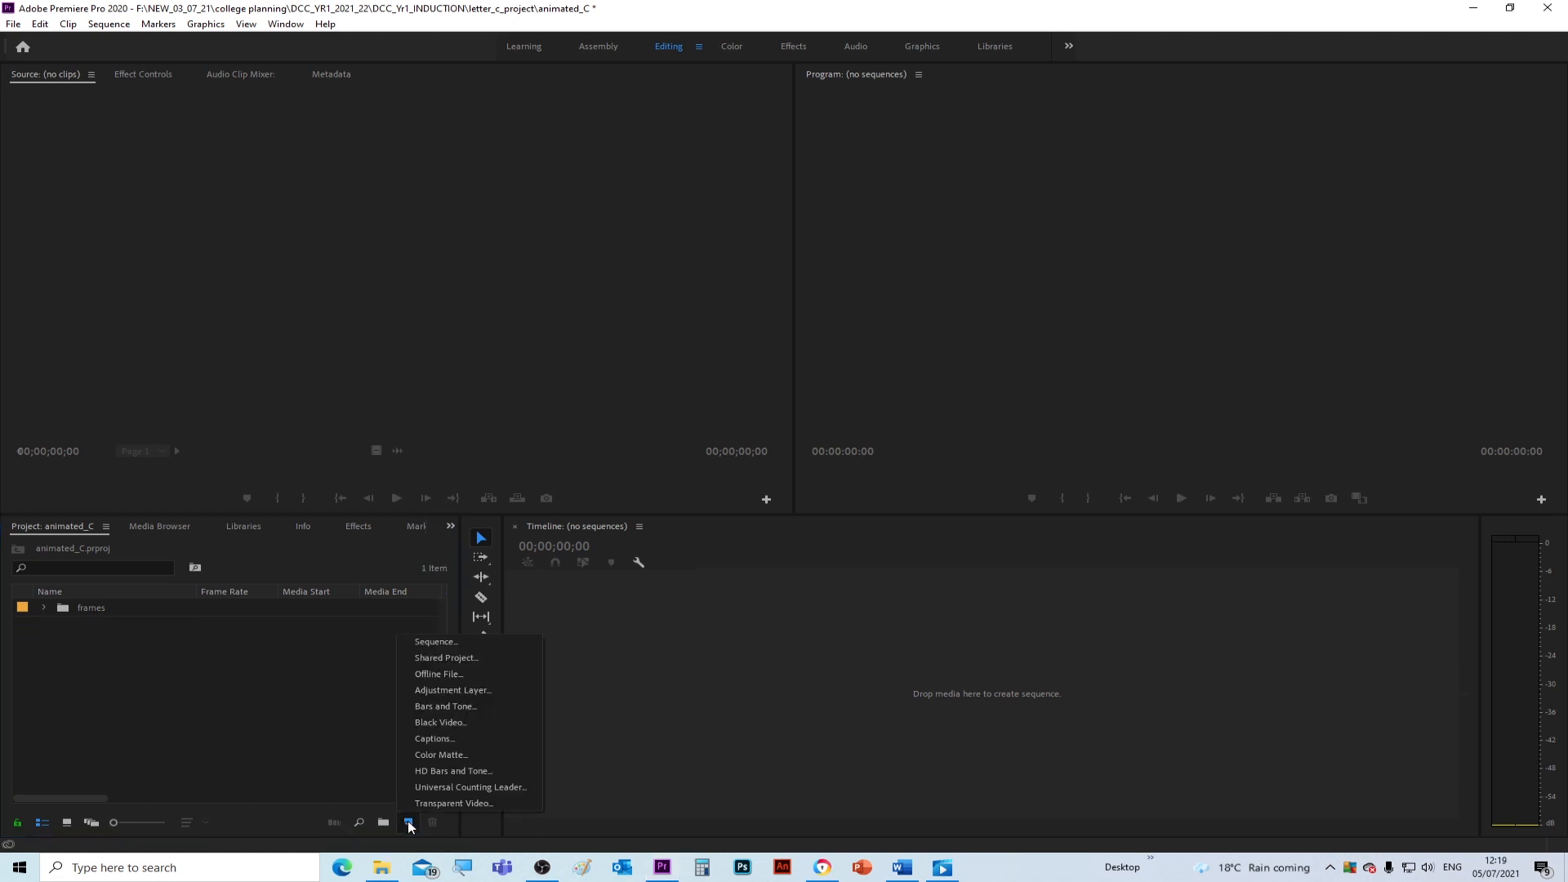
left_click(379, 811)
left_click(383, 823)
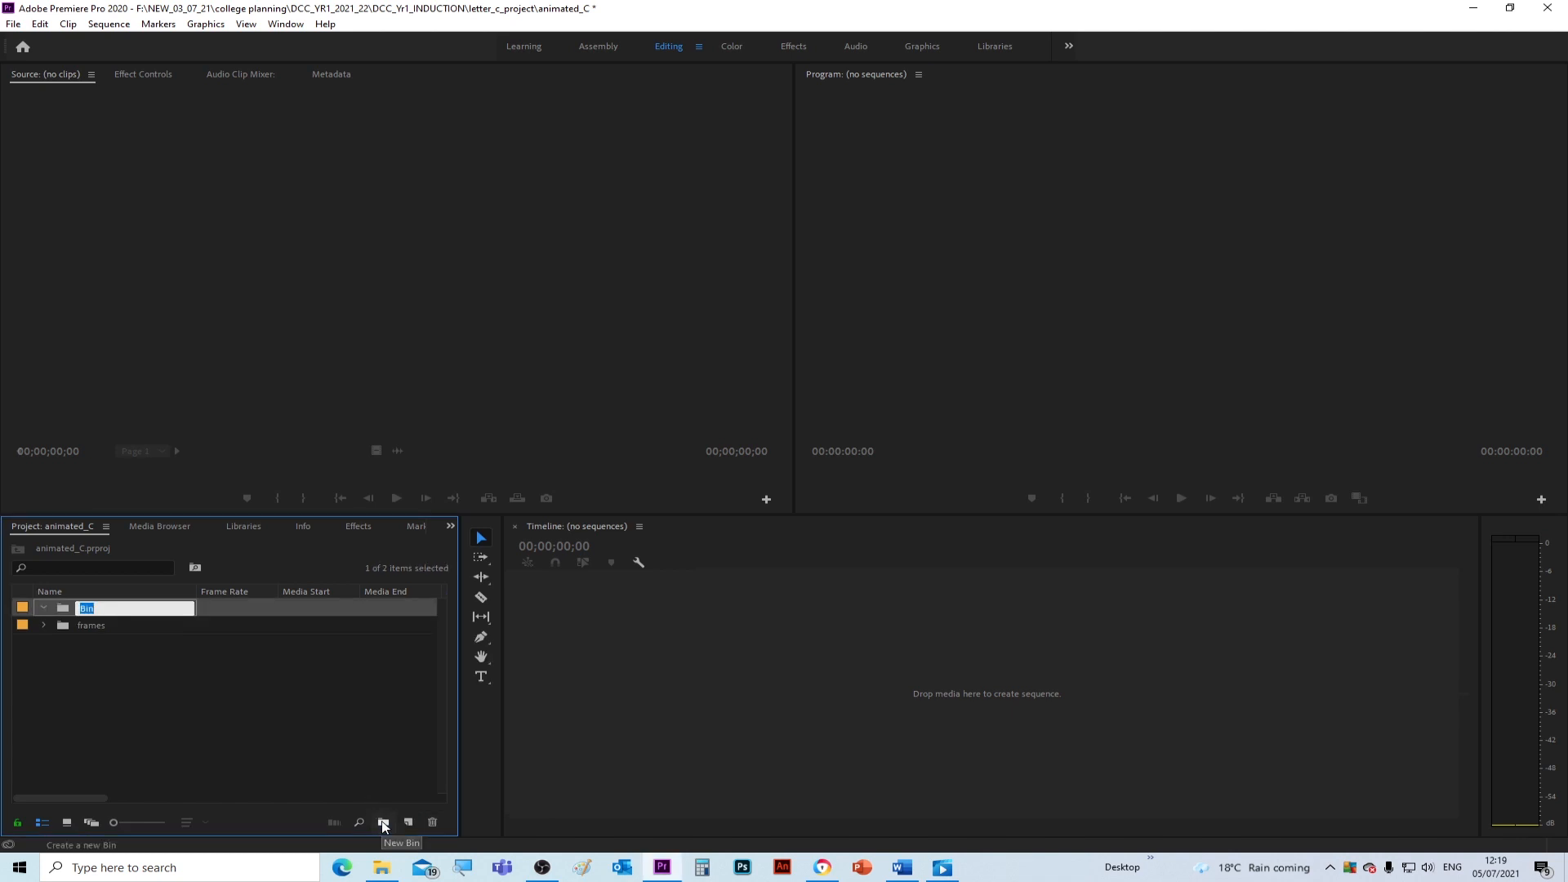
type("audio")
left_click(140, 722)
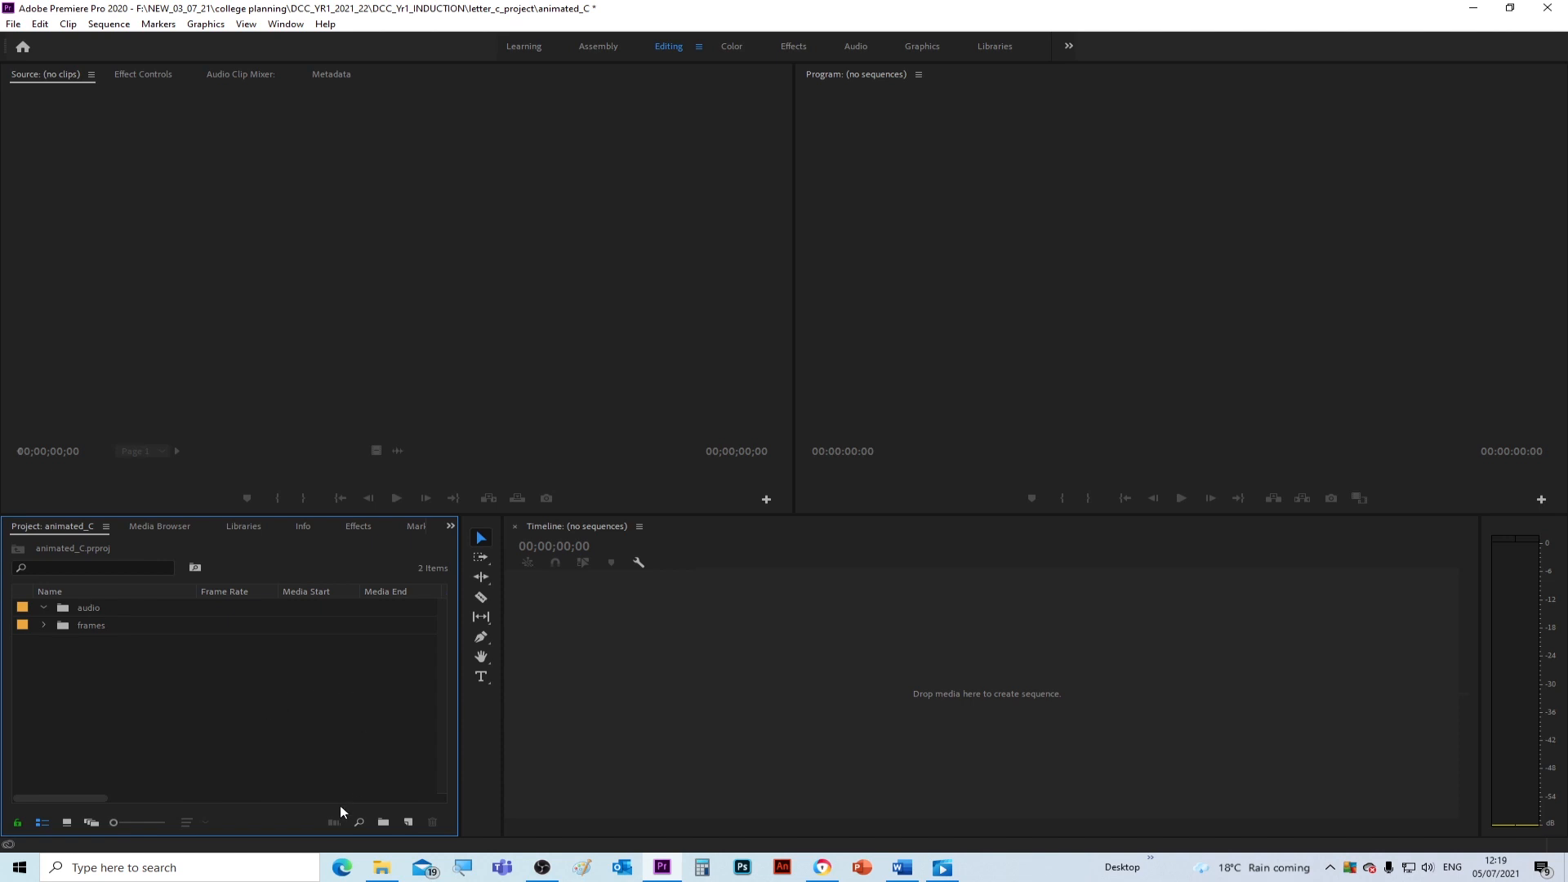
Step: Create a new sequence named "animated_sequence" using the AVCHD 1080p25 preset
left_click(410, 823)
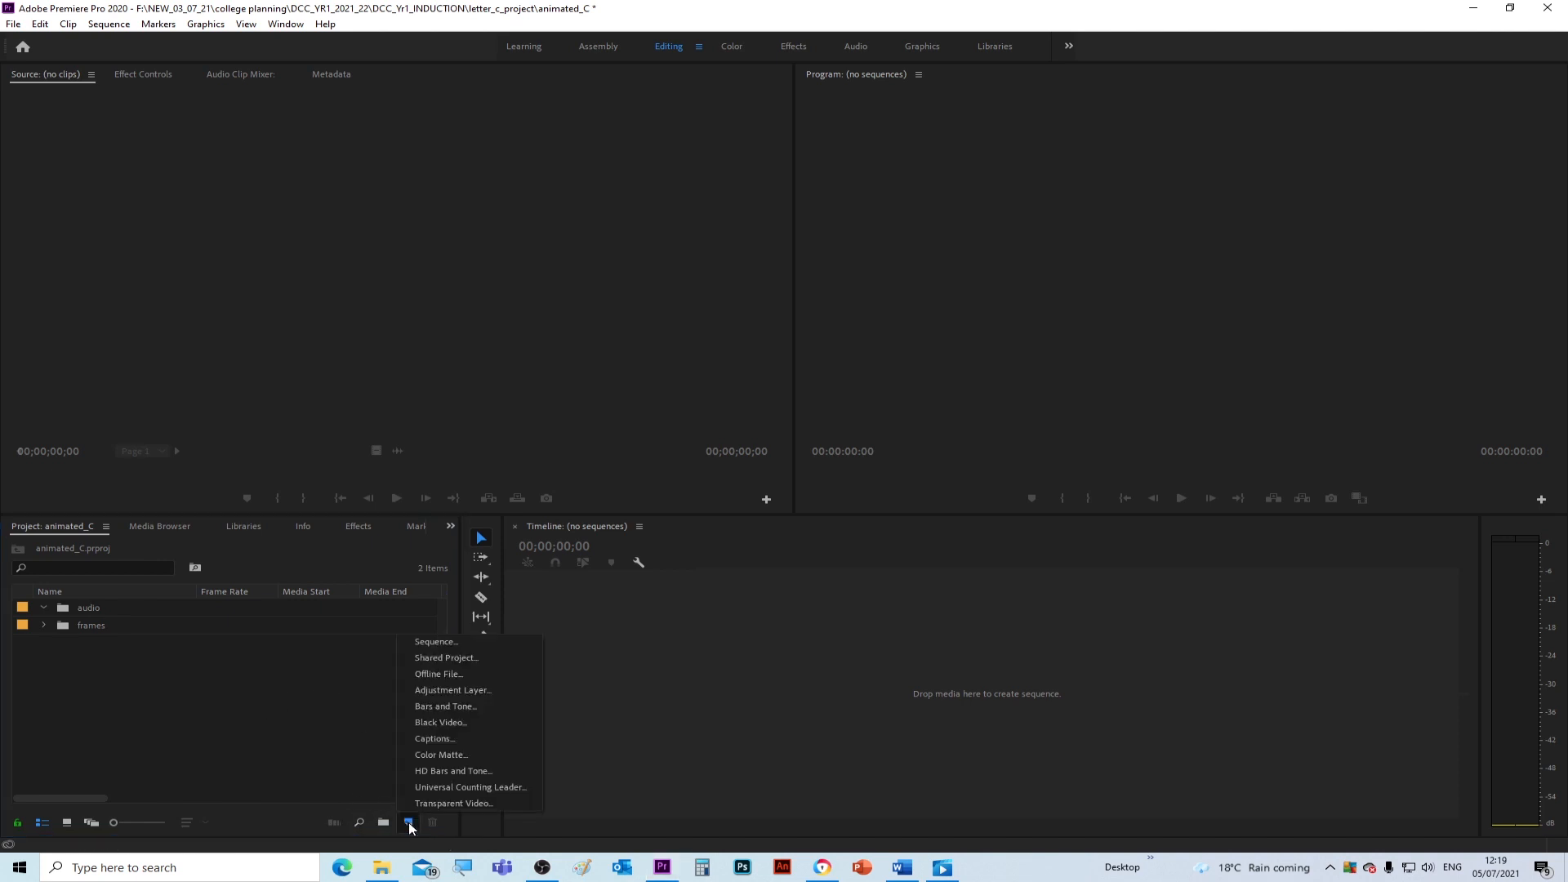
left_click(438, 644)
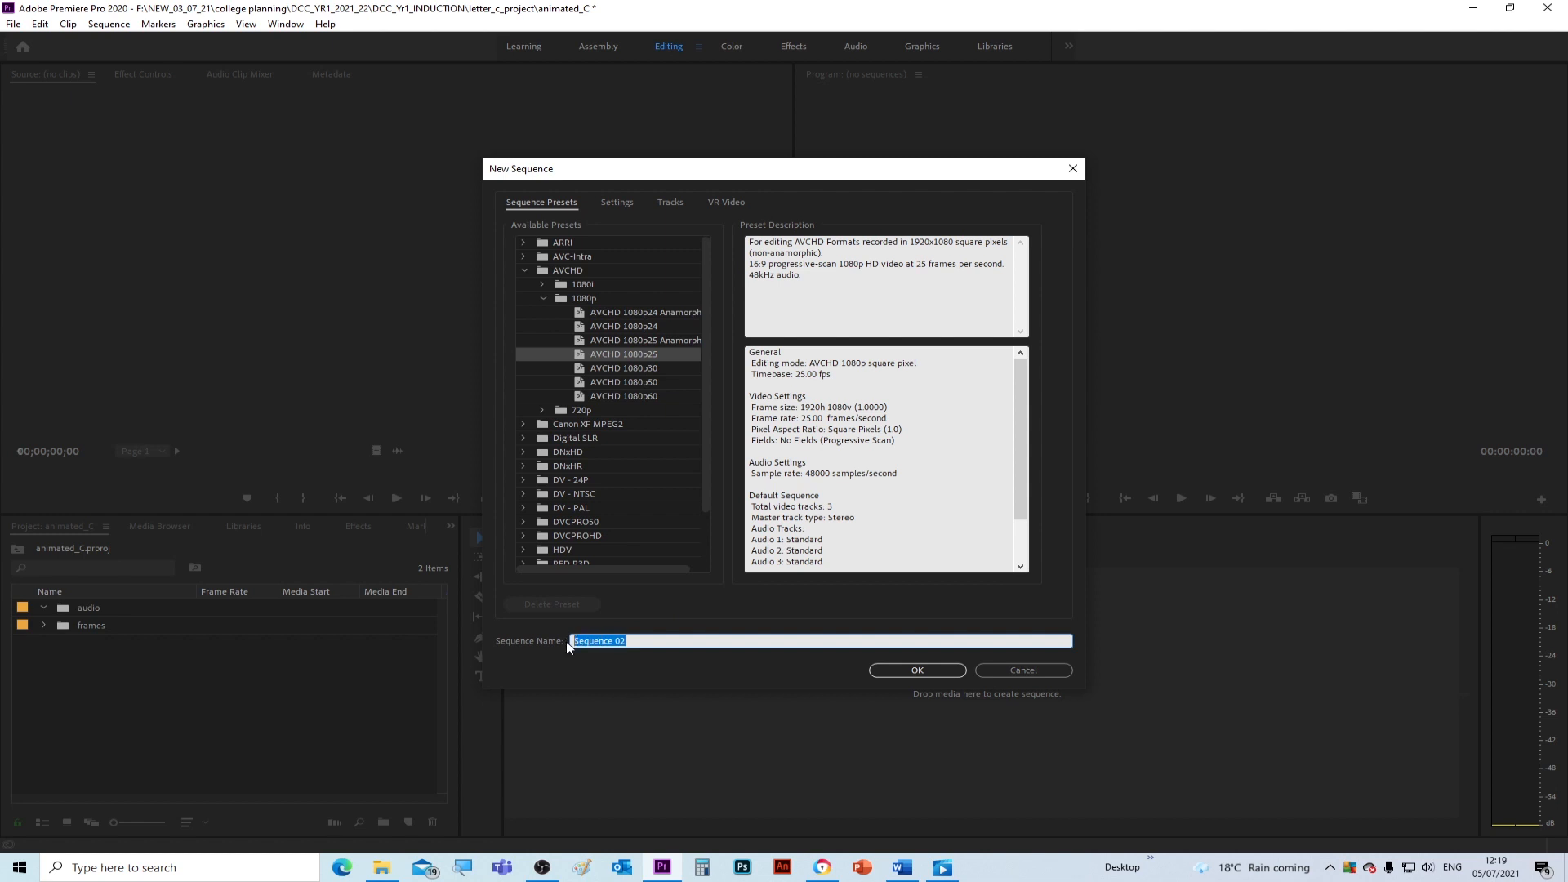
type("animat")
type("ed_sequence")
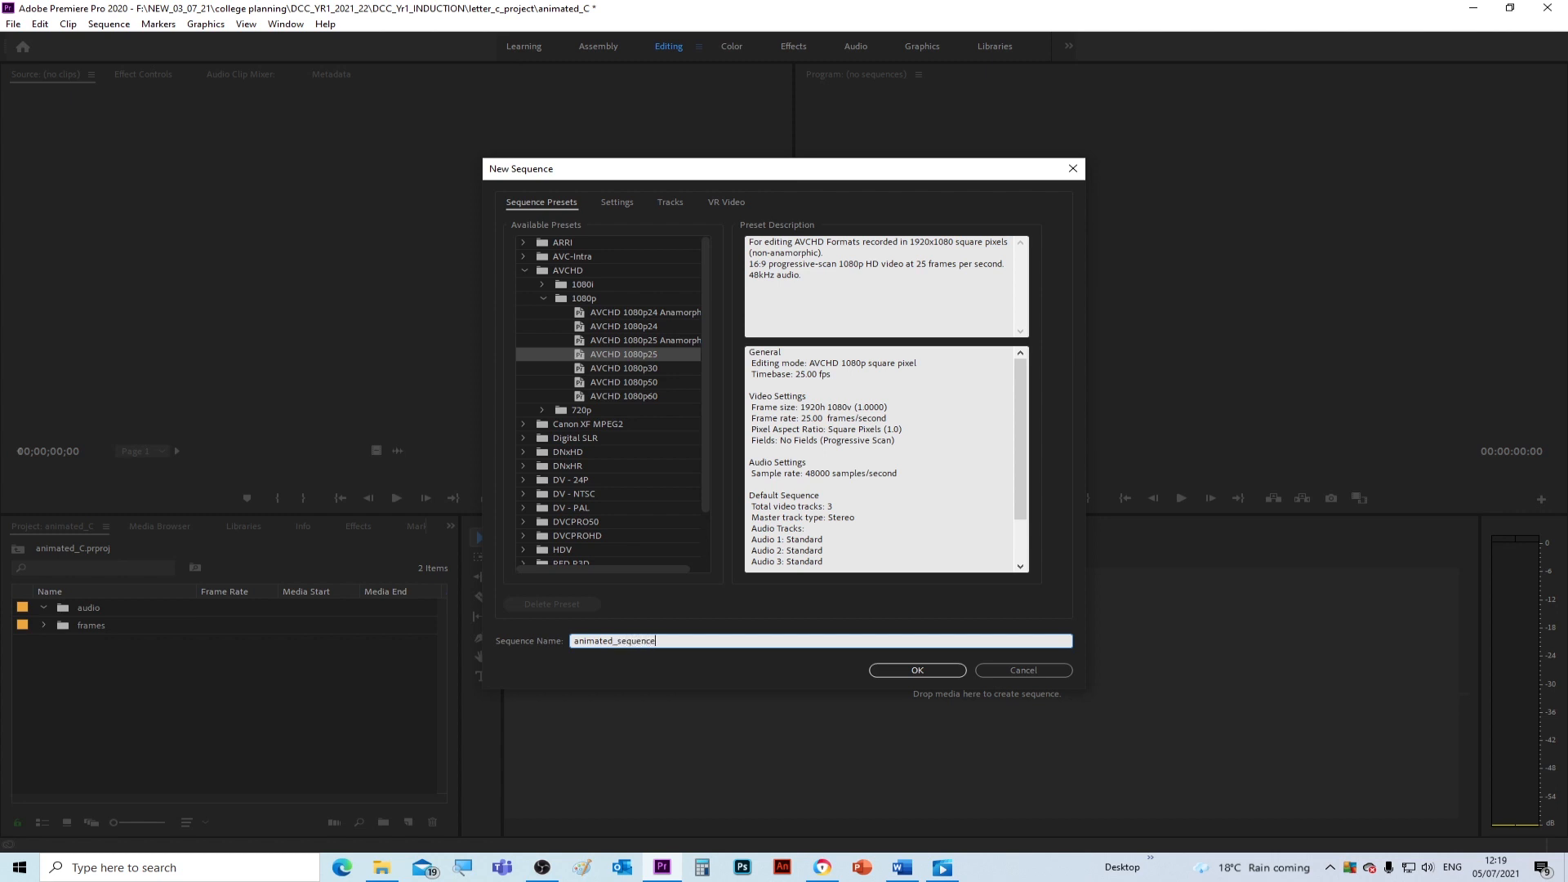
left_click(898, 670)
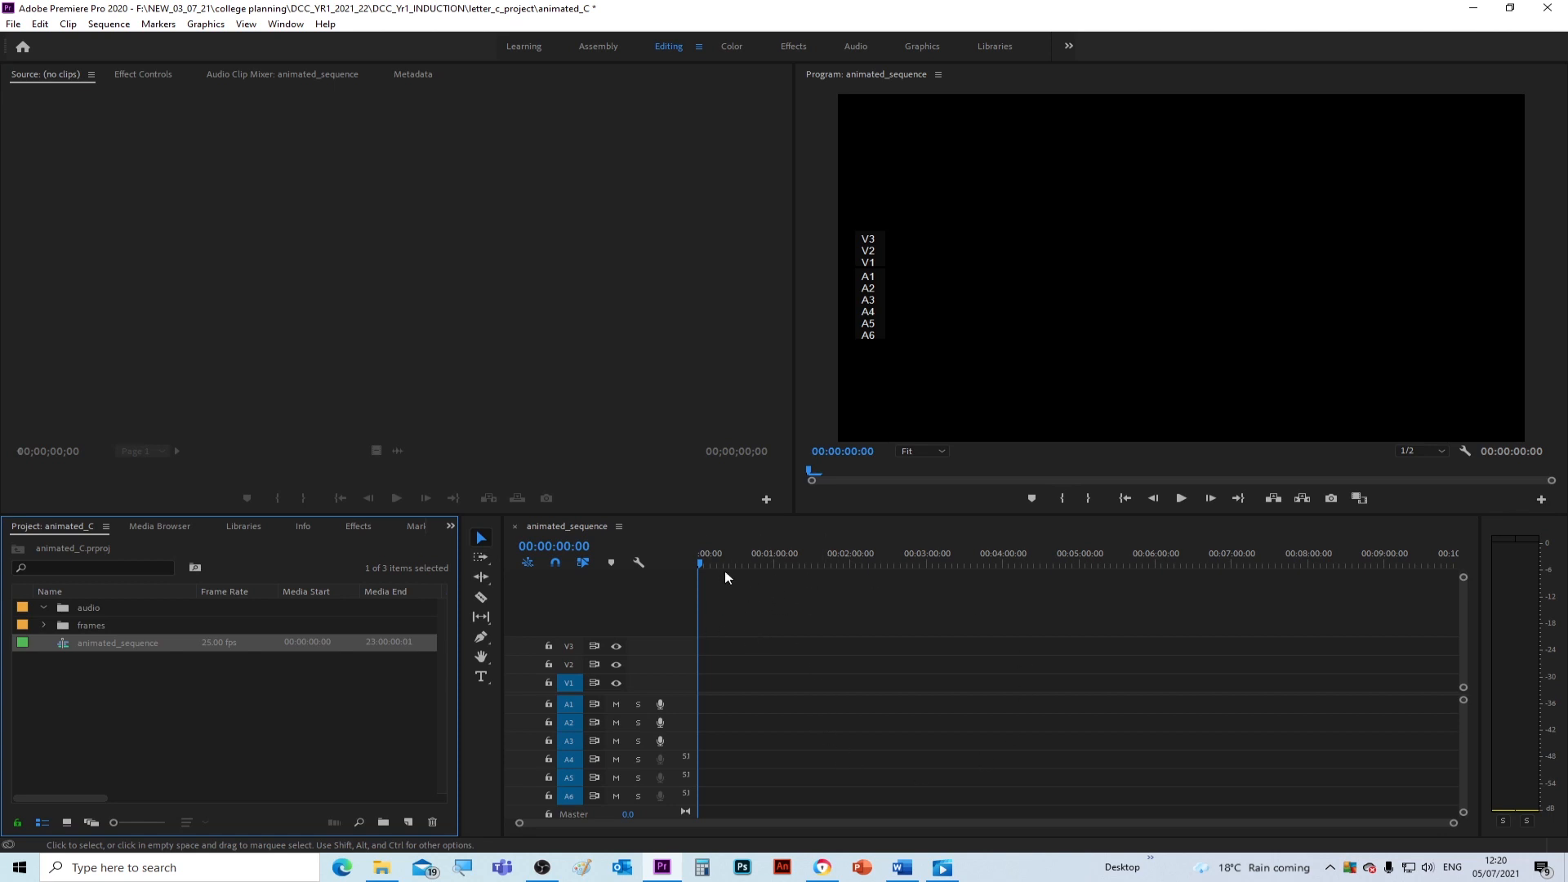
Step: Place all images from the frames bin, animation_example00 through 53, together on track V1 of the sequence
mouse_move(709, 564)
left_mouse_down()
mouse_move(1080, 566)
mouse_move(695, 566)
left_mouse_up()
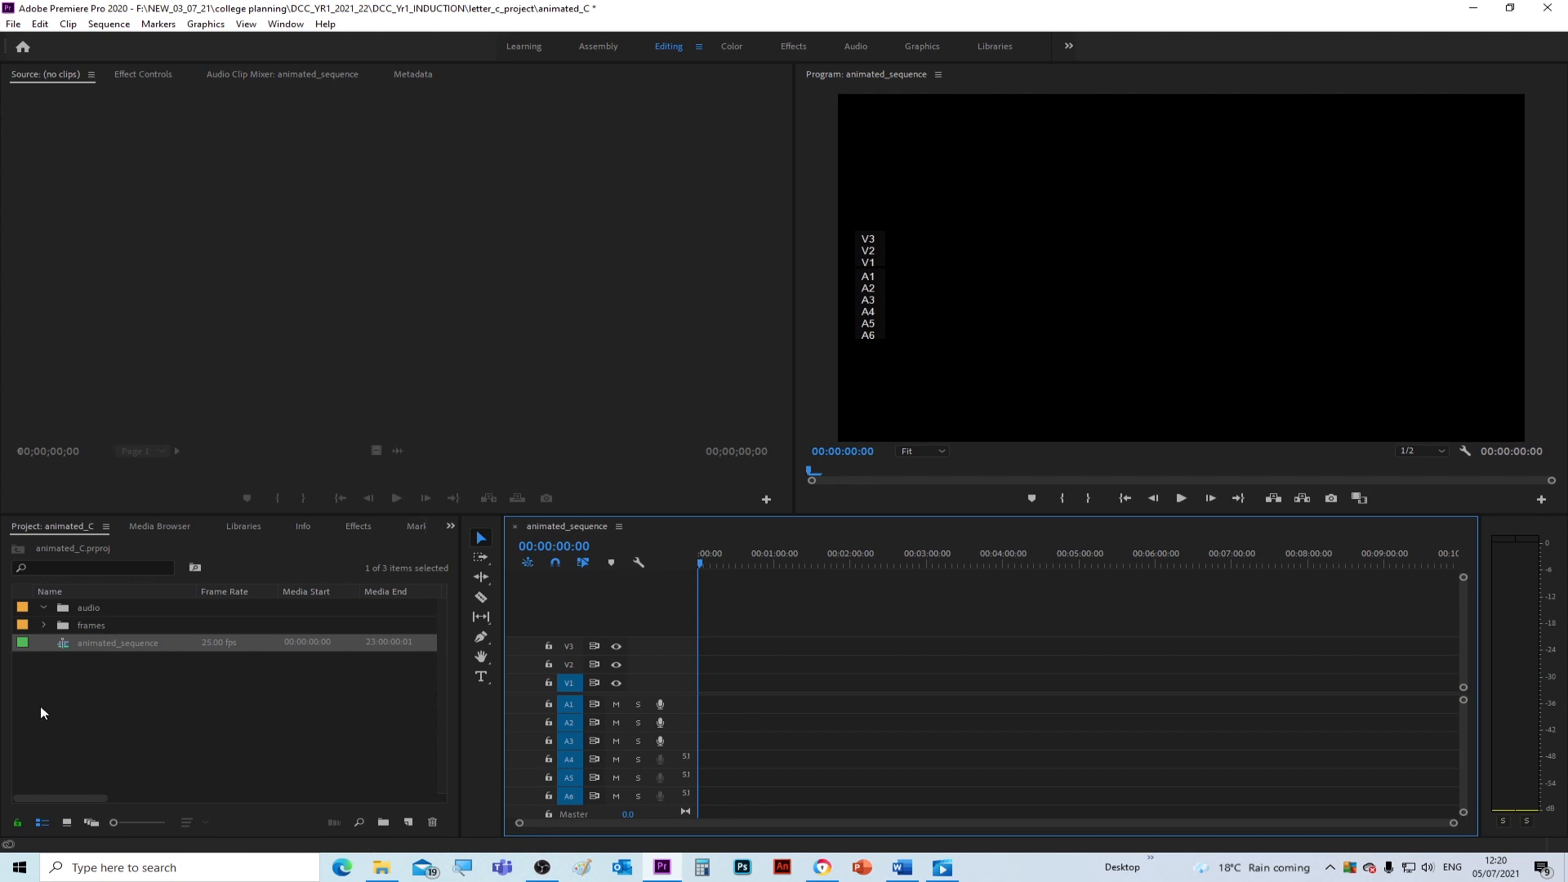
left_click(43, 625)
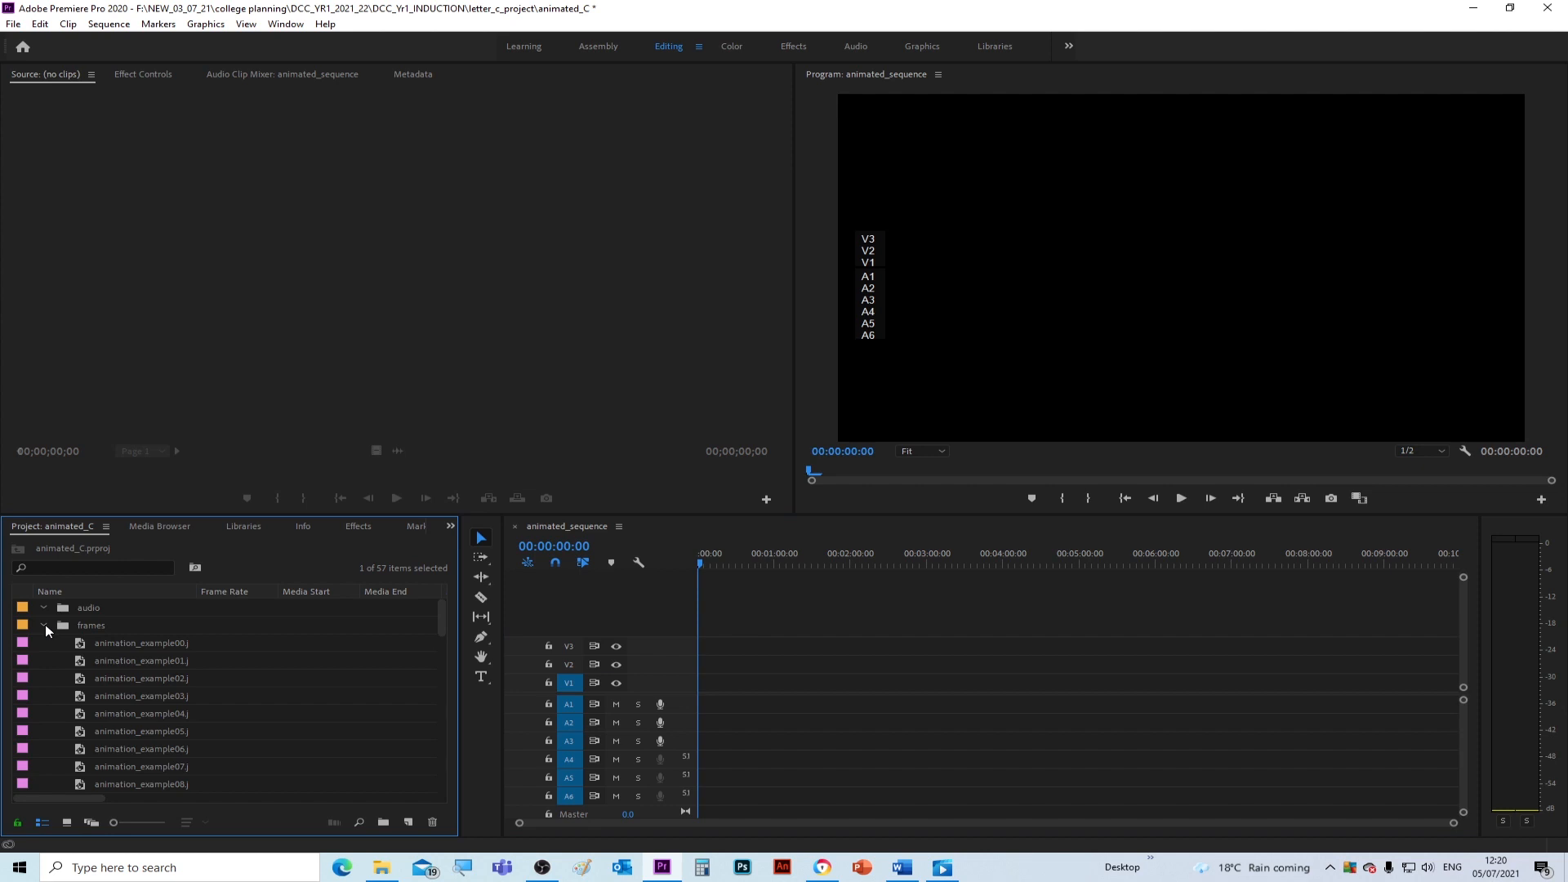
left_click(144, 646)
left_click_drag(439, 611, 443, 624)
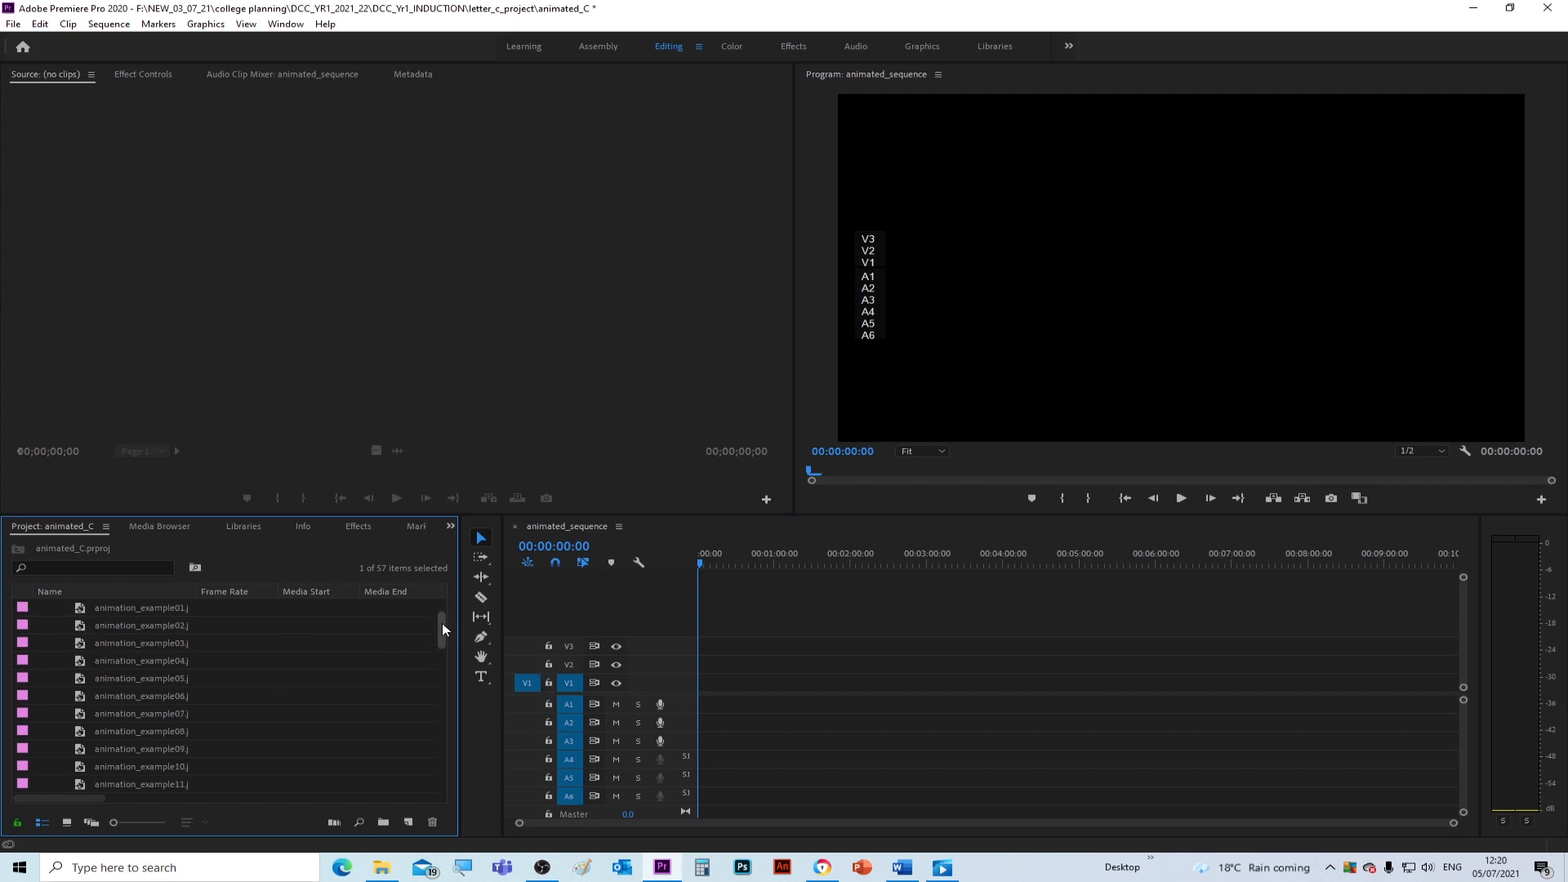
left_click_drag(446, 766, 357, 811)
left_click(124, 767, "shift")
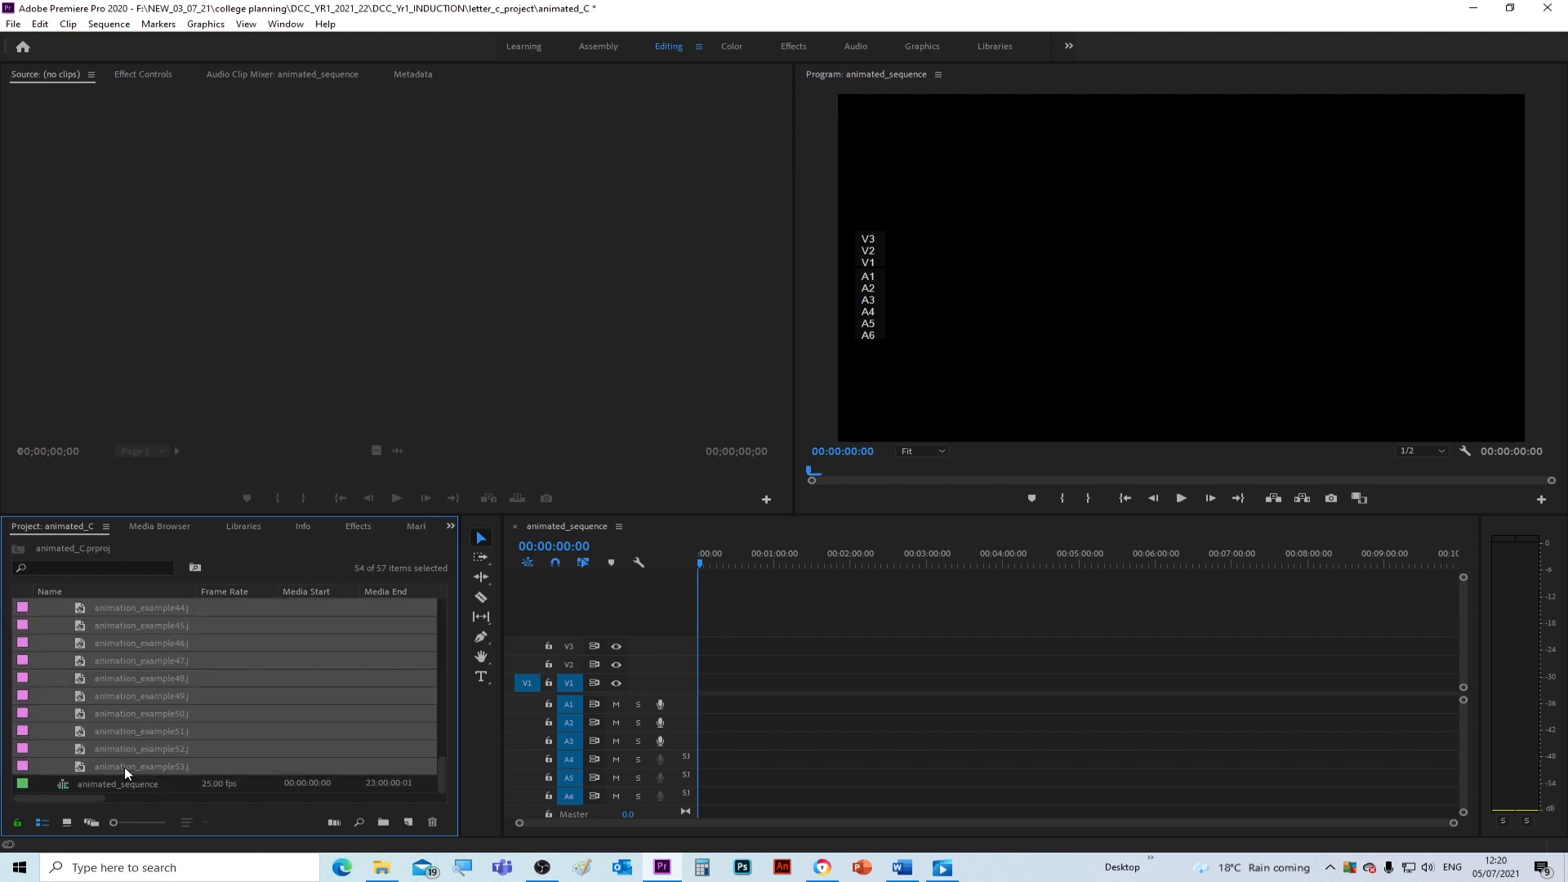
left_click_drag(119, 768, 706, 683)
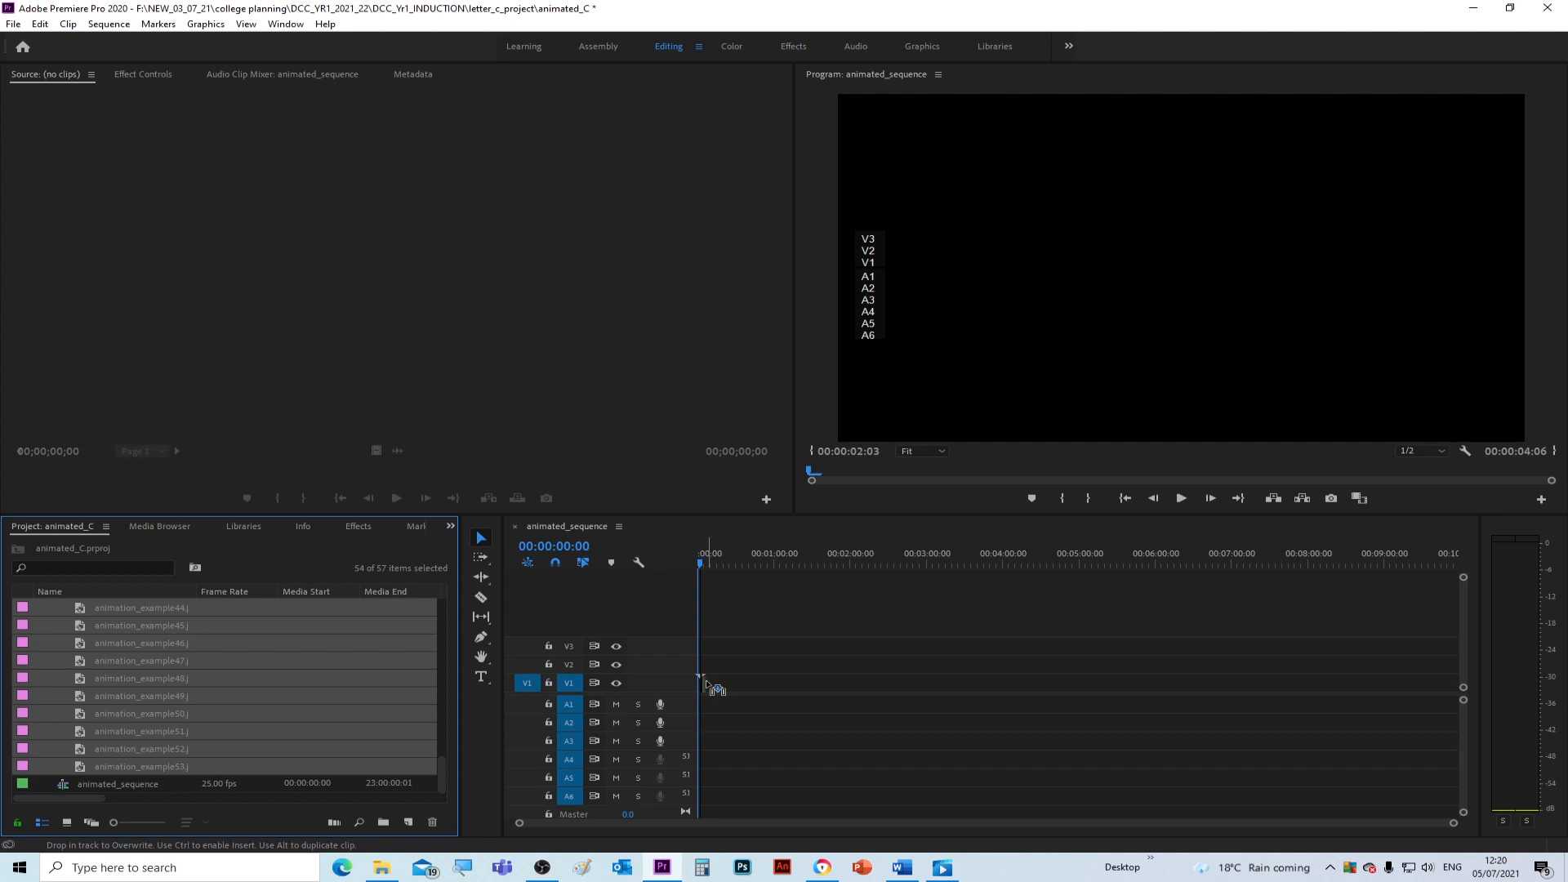
left_click_drag(706, 683, 705, 683)
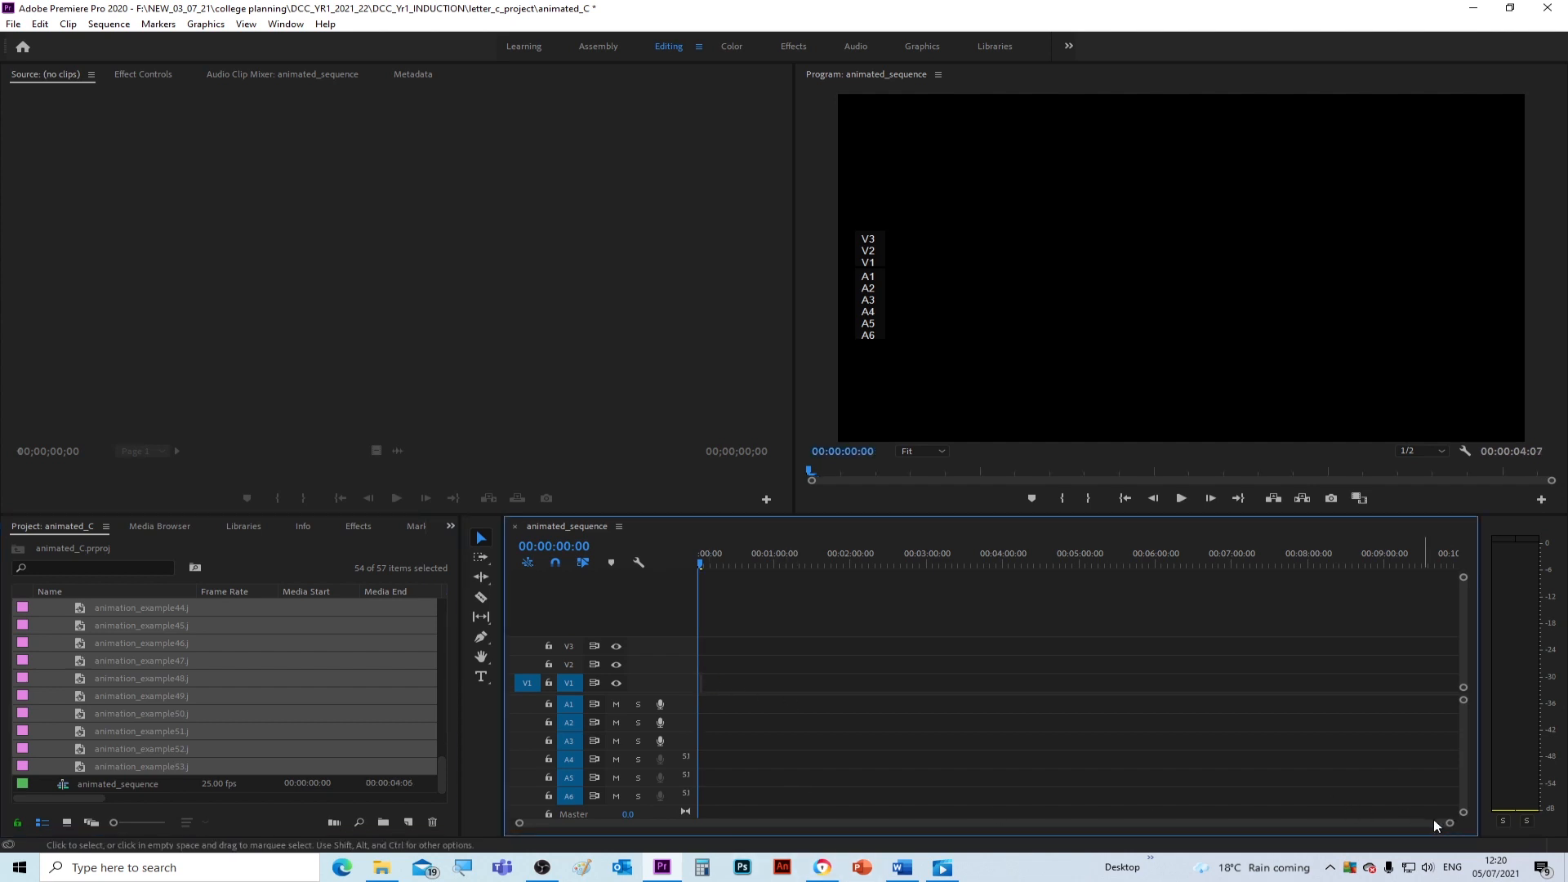
Step: Move the whole run of frame clips on V1 to start exactly at 00:00:00:00
left_click_drag(1447, 823, 952, 841)
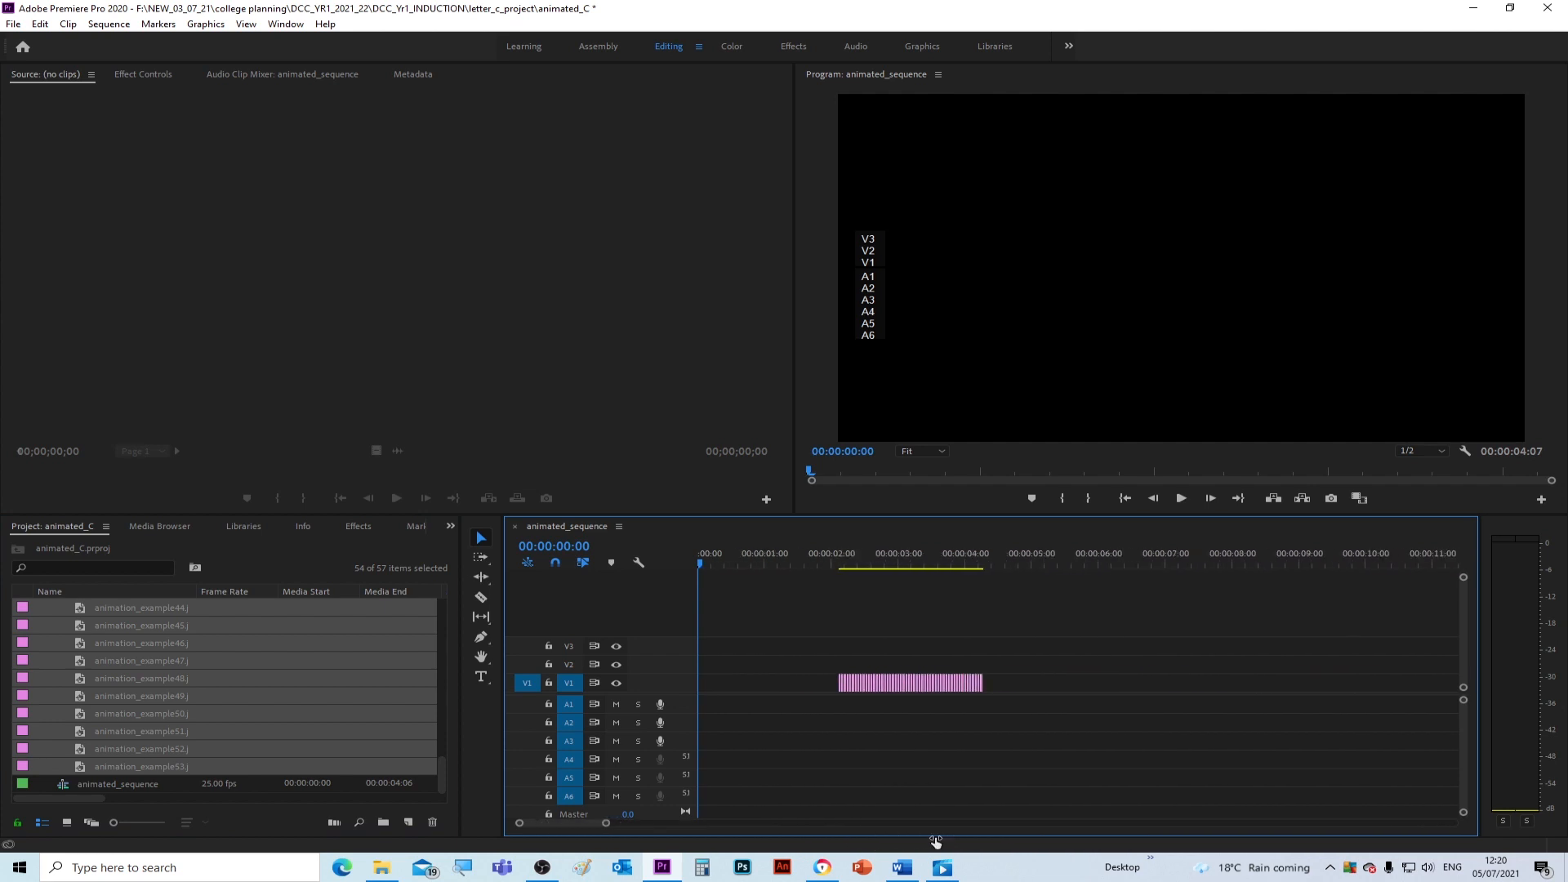
left_click_drag(800, 634, 1076, 770)
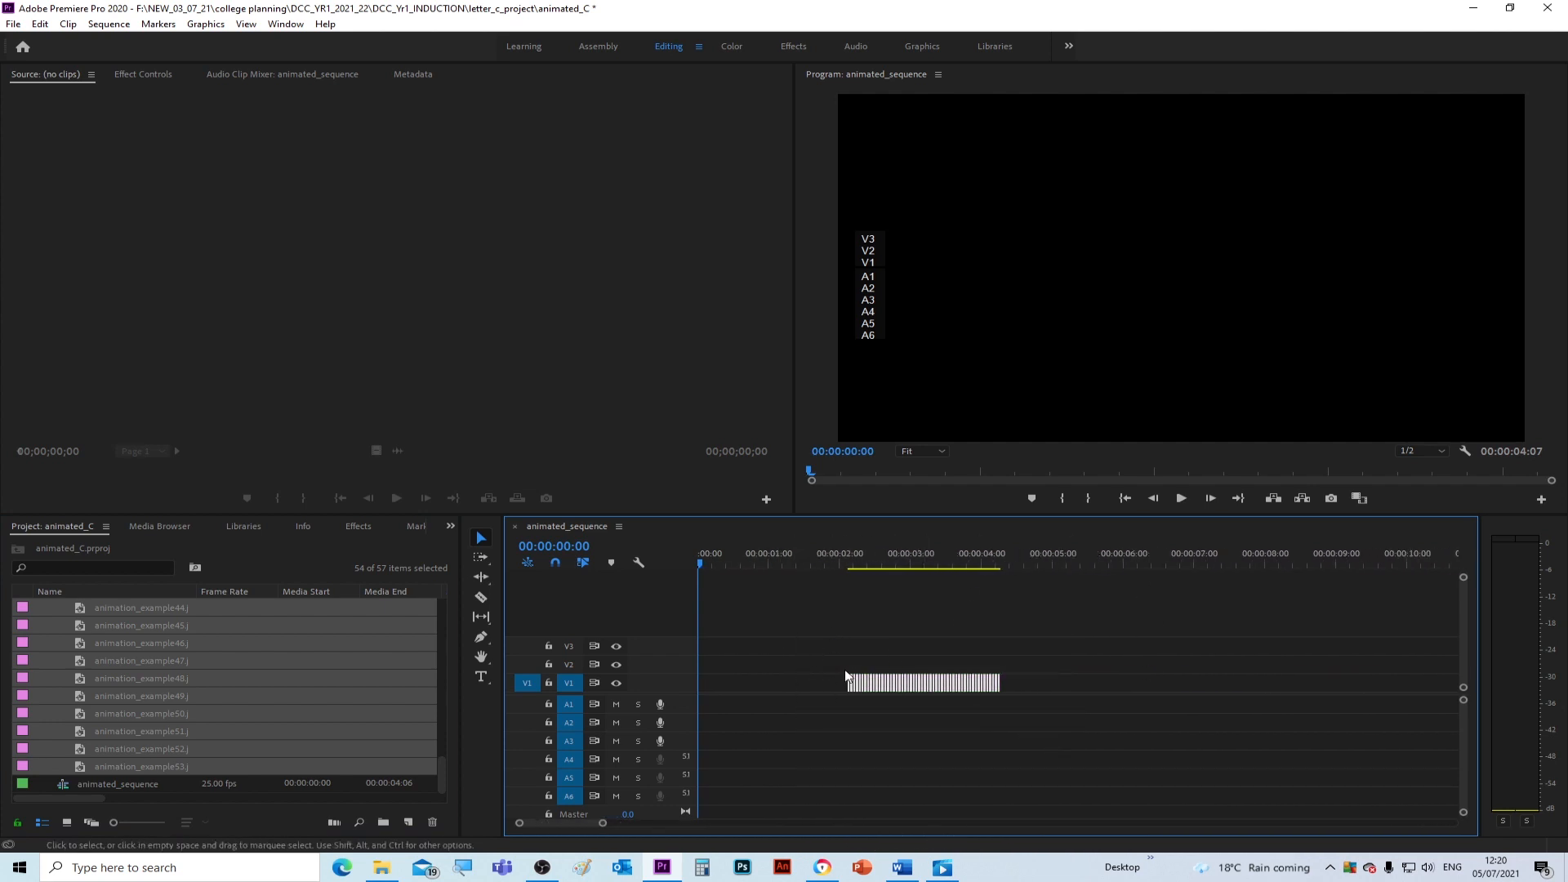
left_click_drag(901, 683, 761, 684)
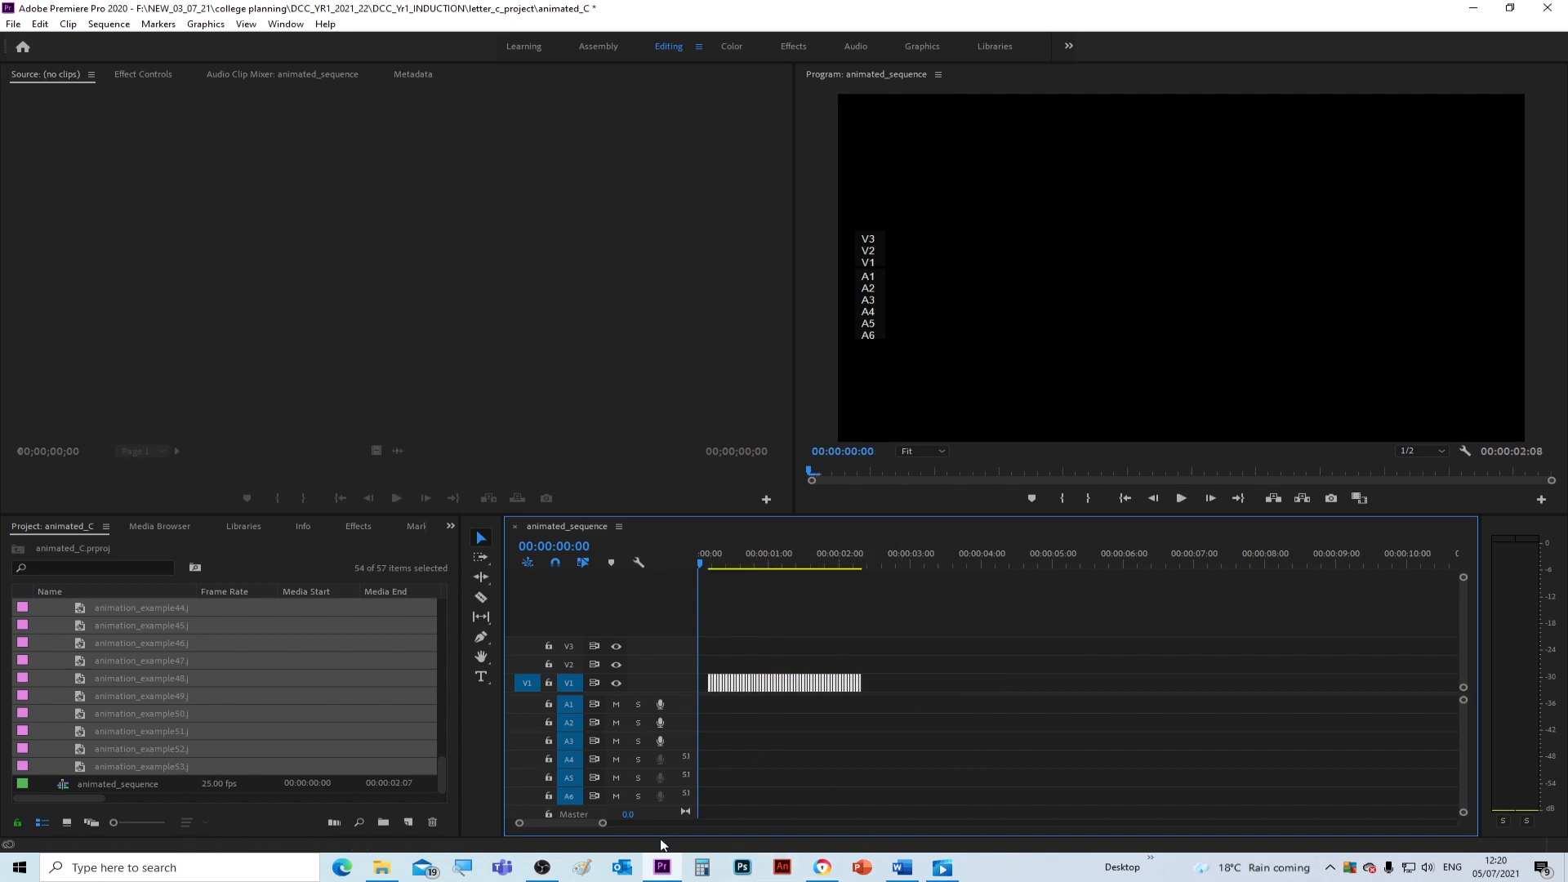
left_click_drag(588, 825, 520, 824)
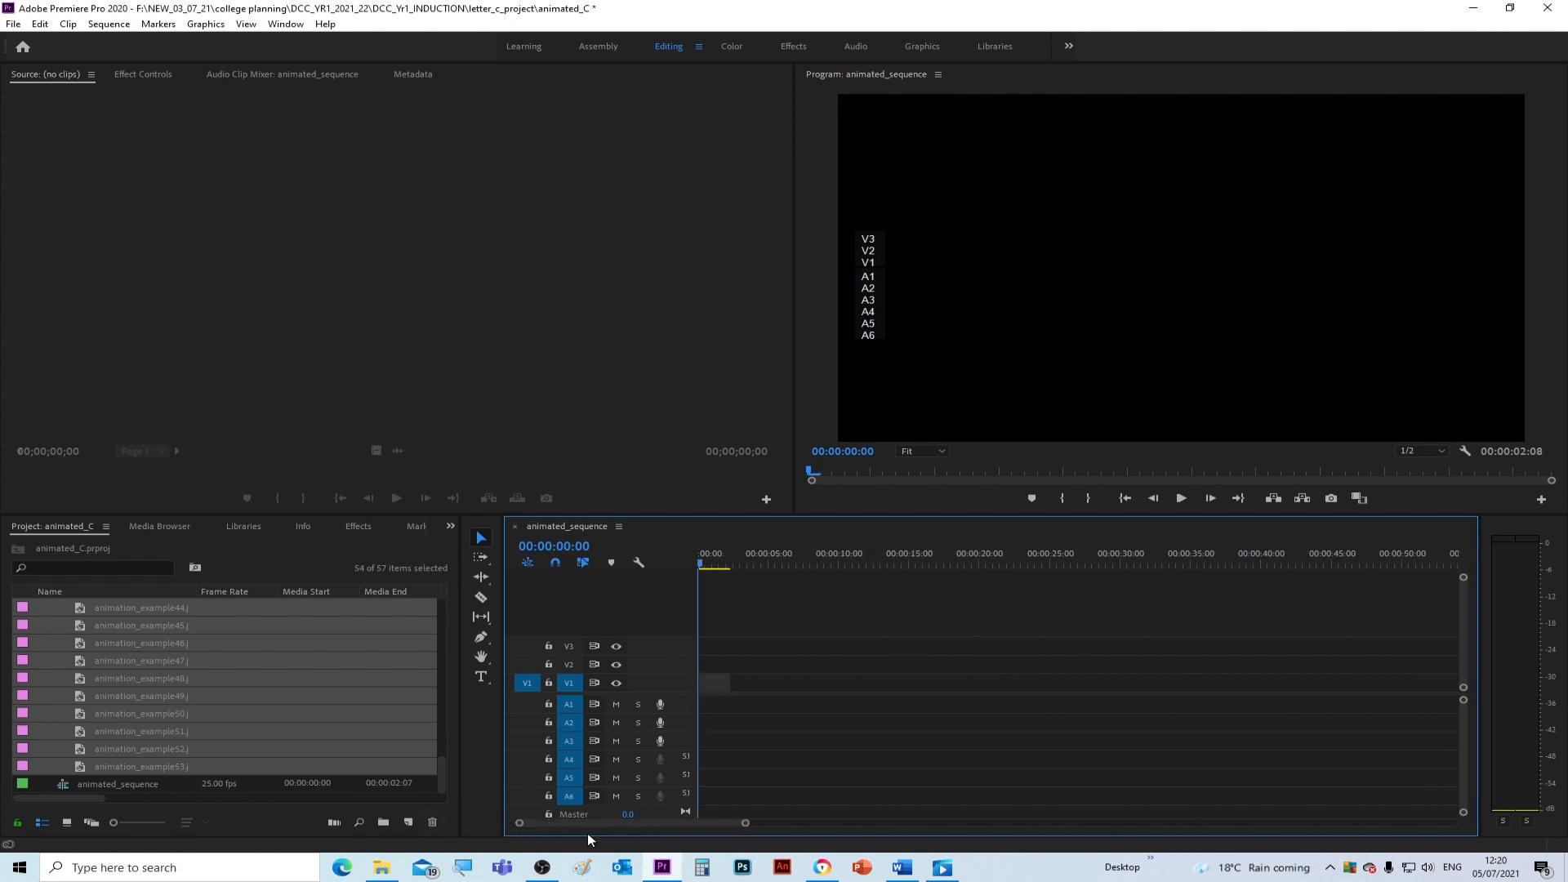
left_click_drag(694, 827, 641, 826)
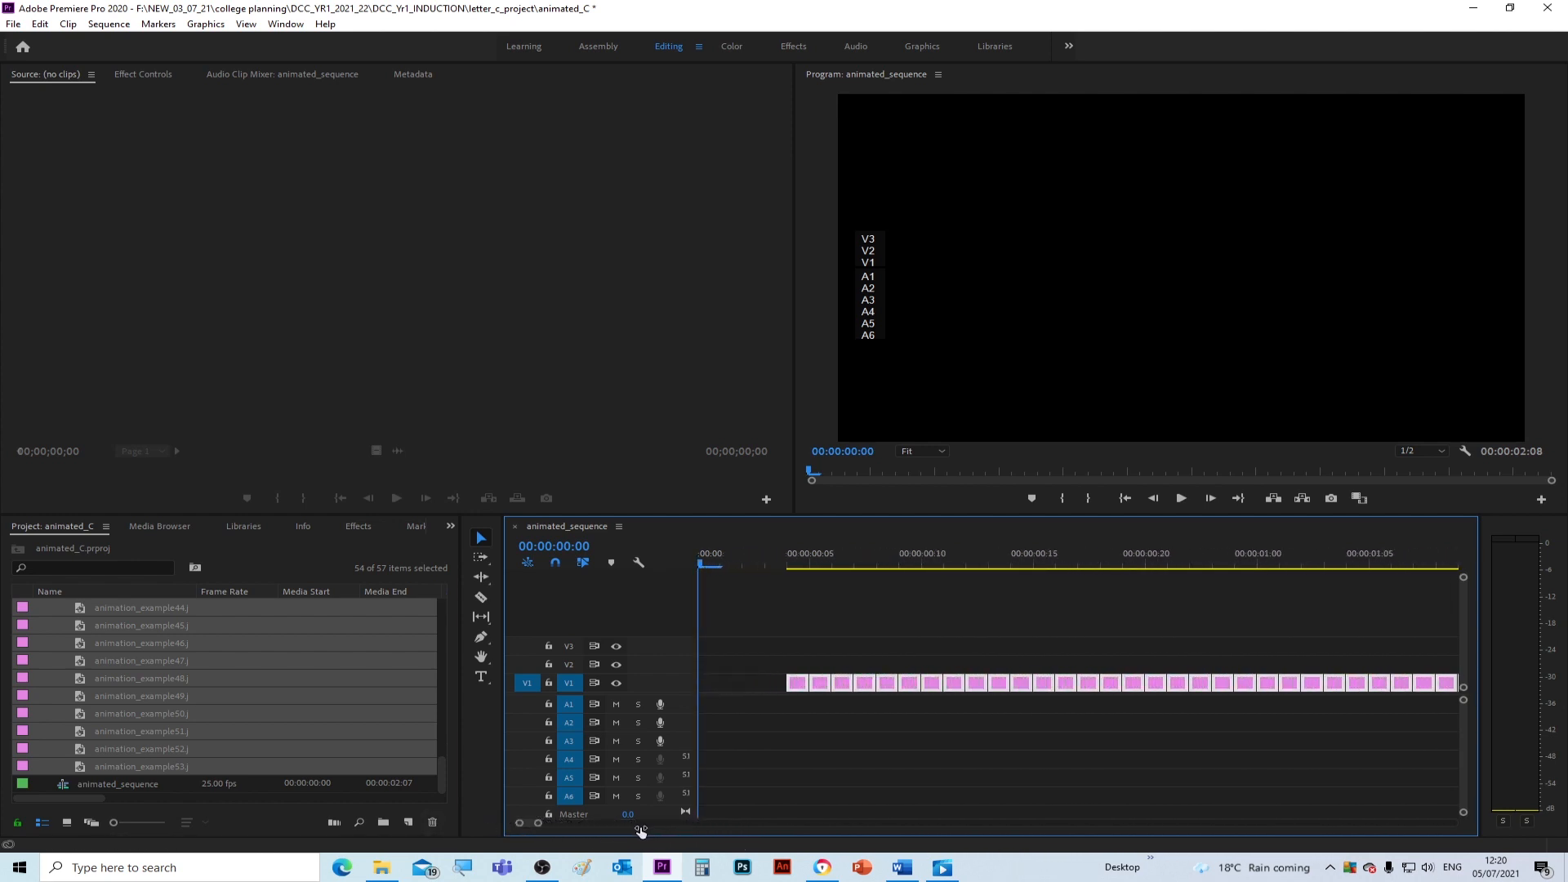
left_click_drag(845, 691, 750, 690)
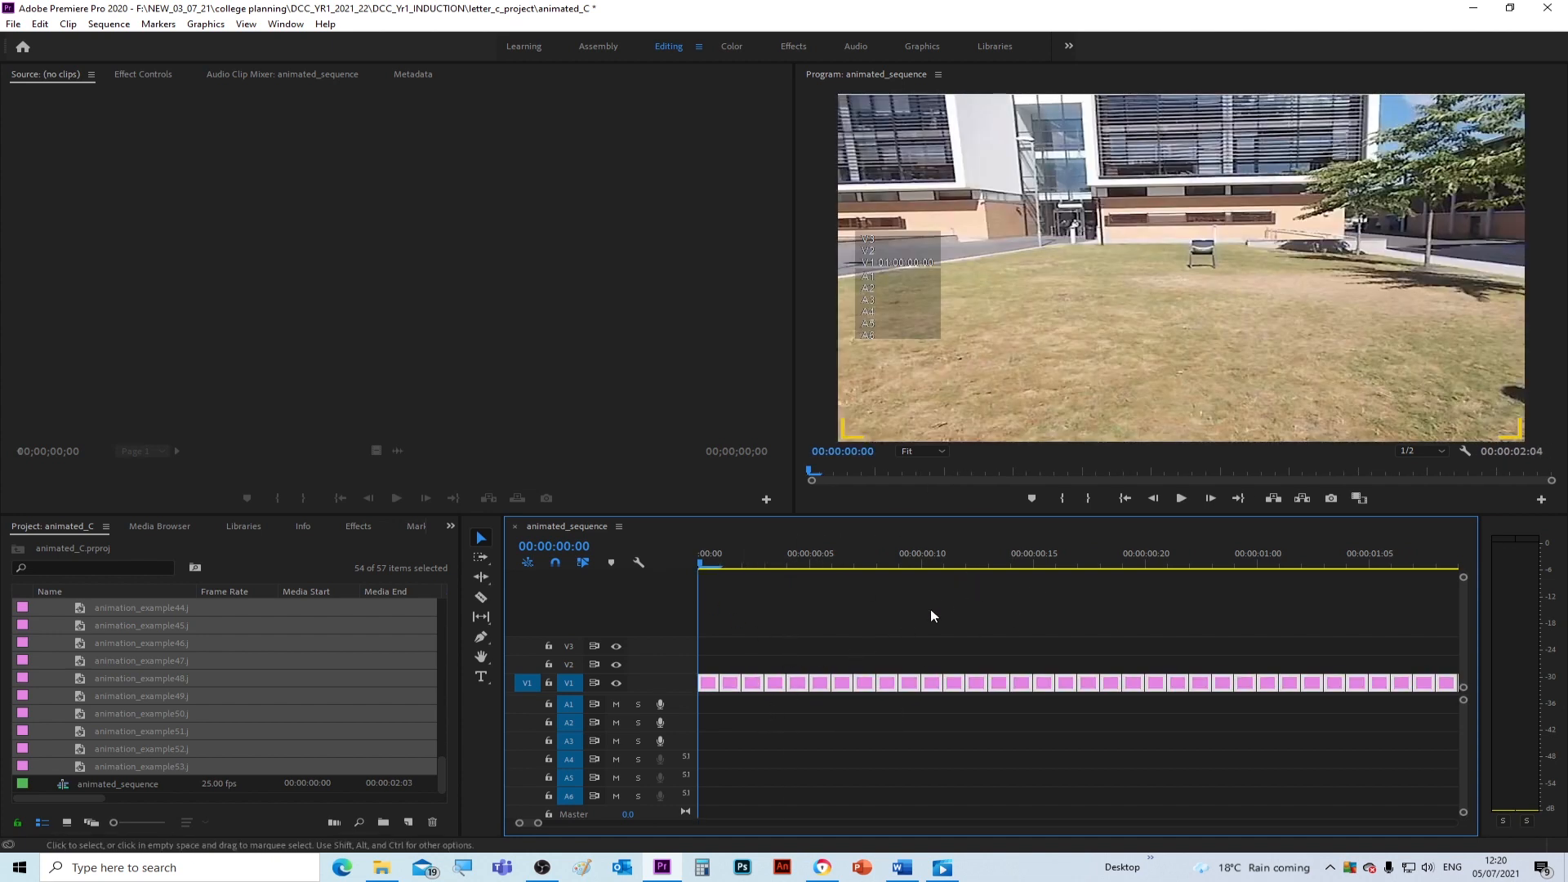
Step: Play and scrub through the frame sequence to check the animation's playback and speed, returning to the first frame
left_click(1181, 498)
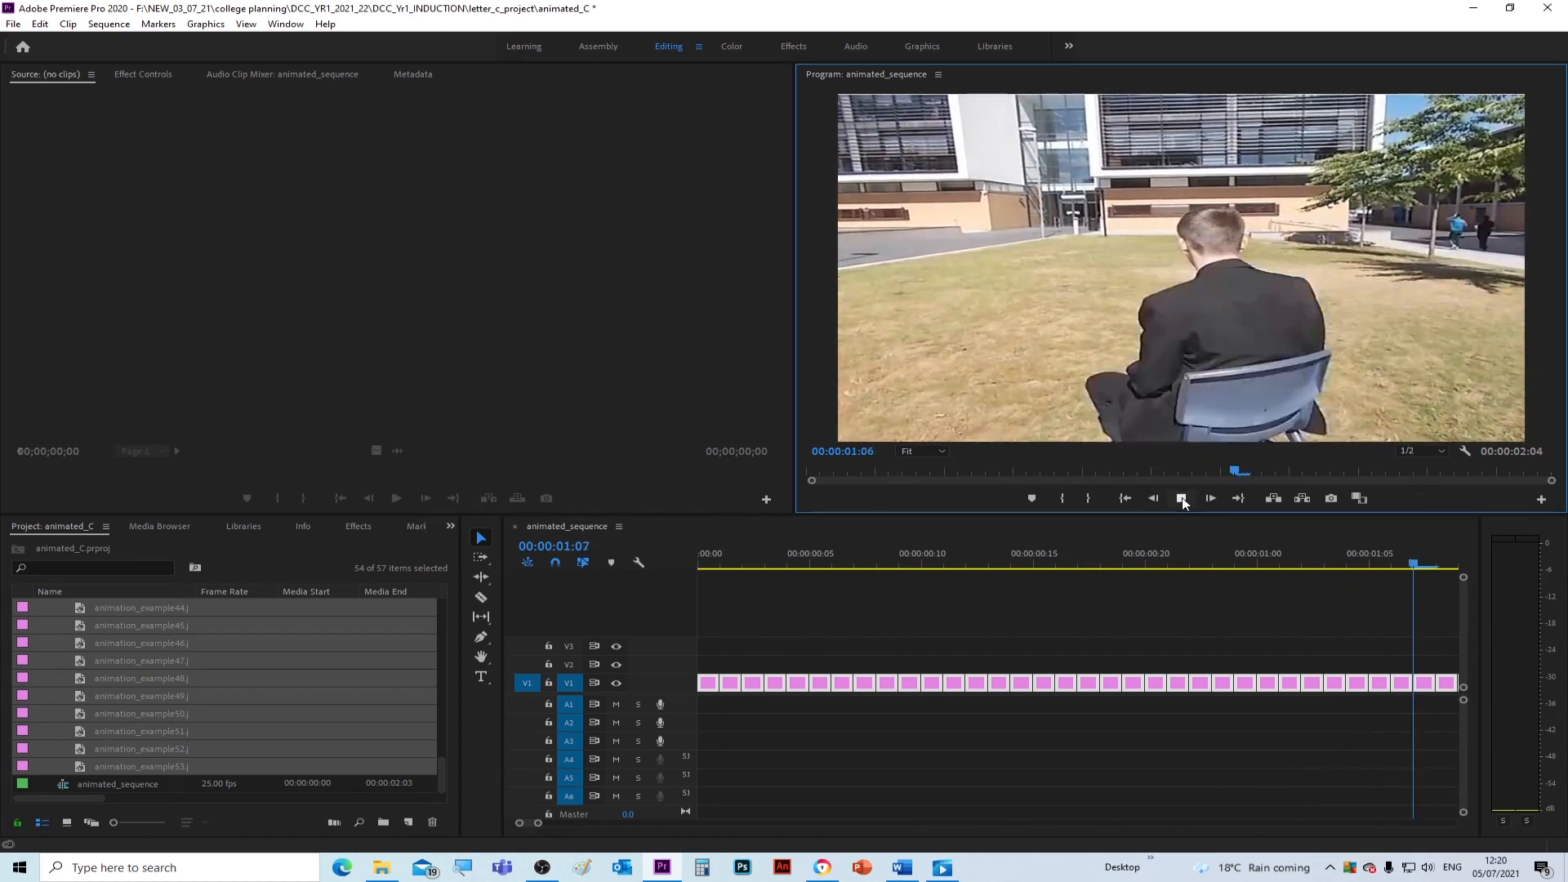
left_click(1180, 499)
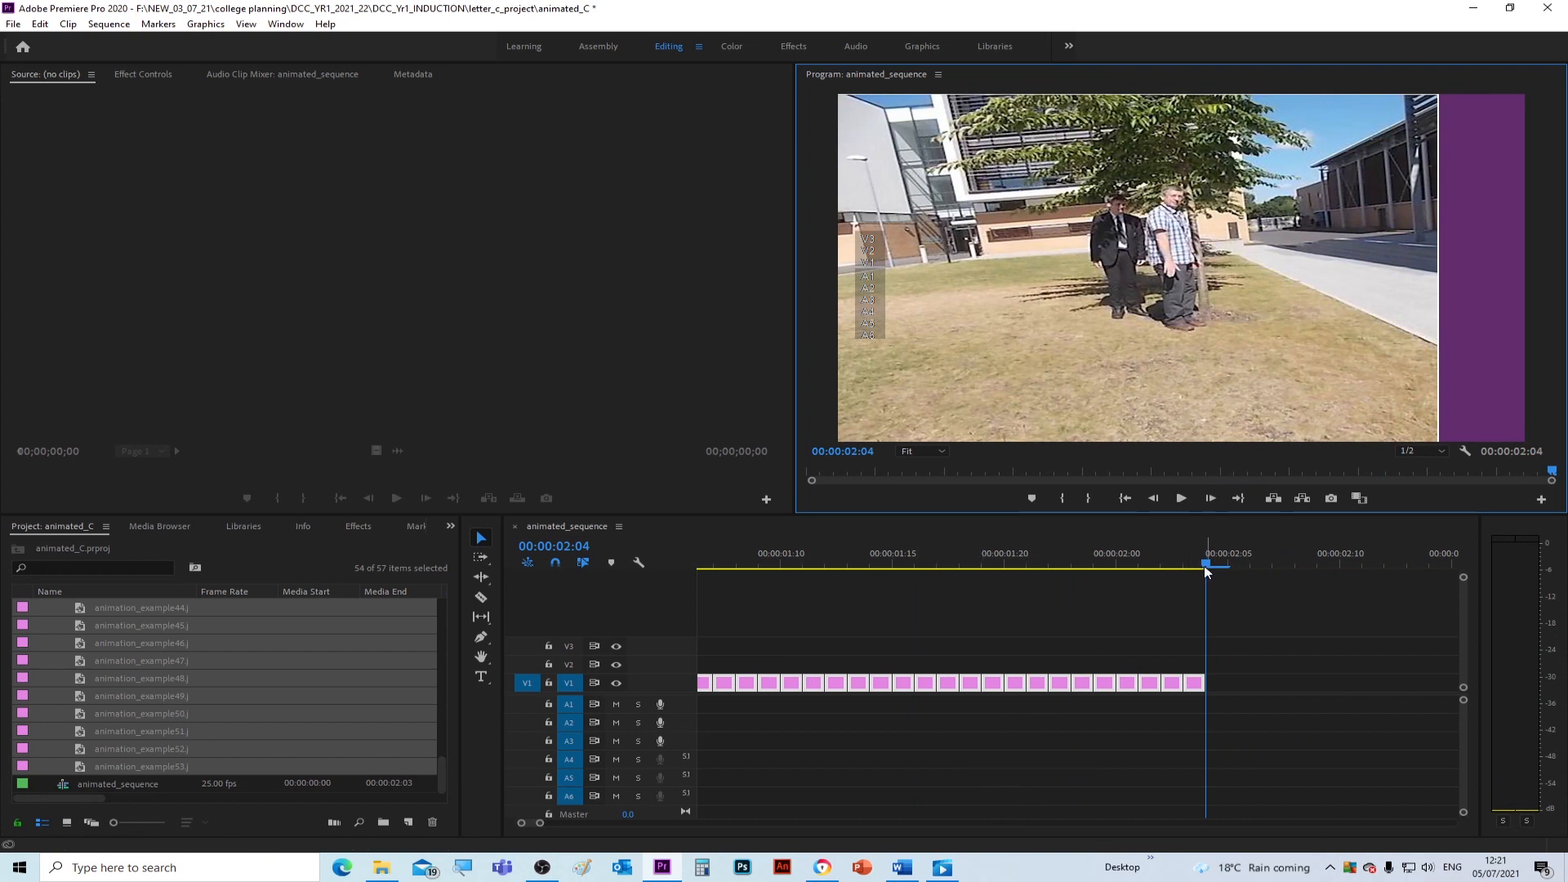
left_click(1157, 563)
left_click_drag(1157, 563, 914, 649)
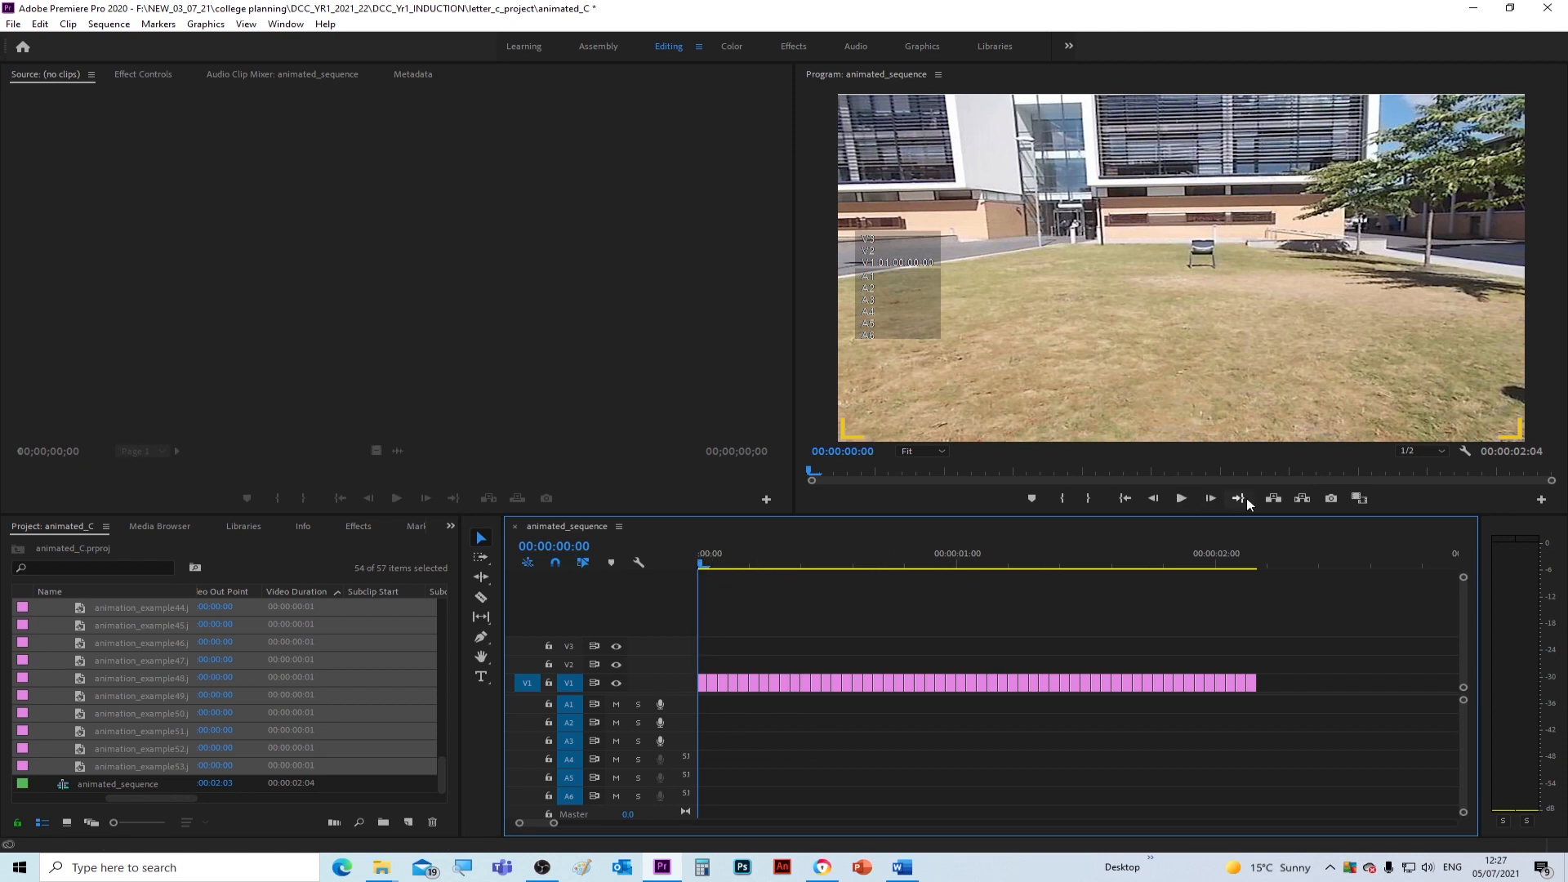
left_click_drag(702, 561, 1233, 570)
key("Home")
left_click(1182, 499)
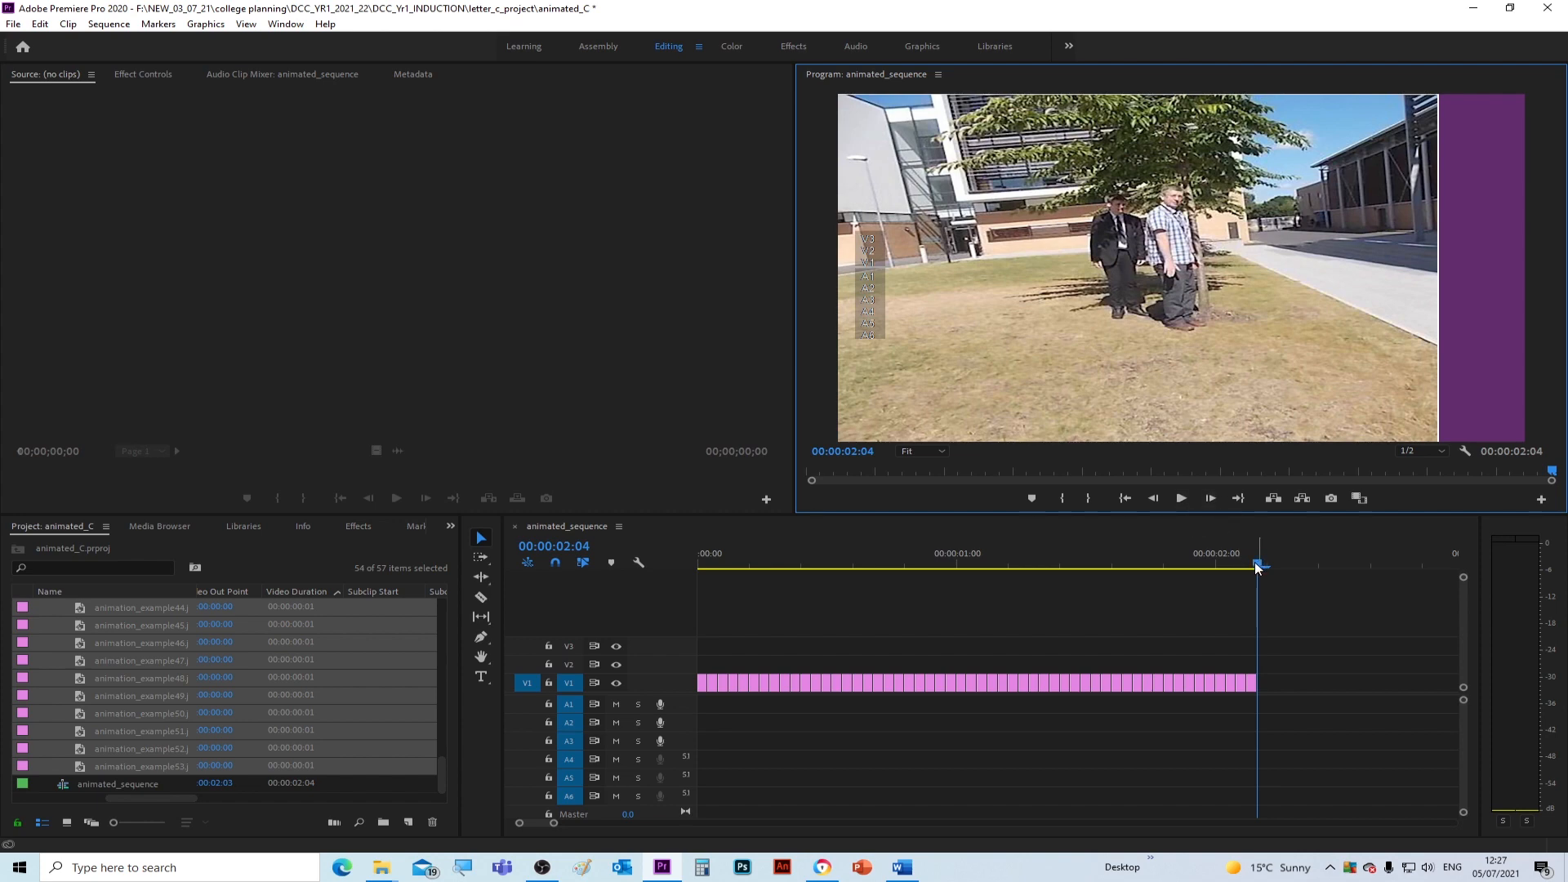
left_click_drag(1257, 567, 686, 609)
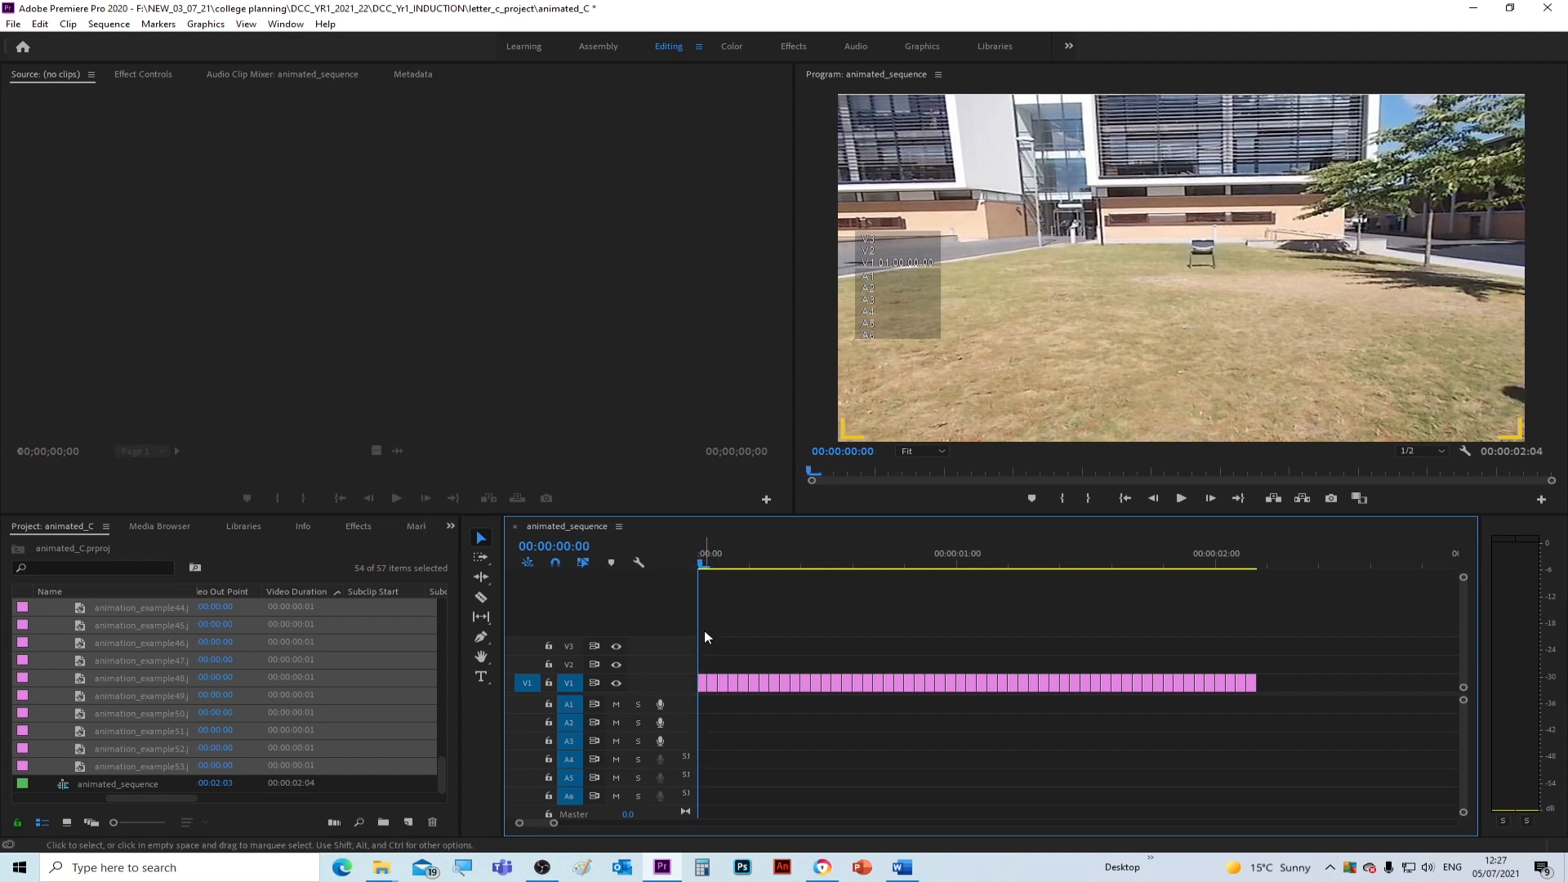
Step: Nest all the frame clips on V1 into a single nested sequence named "all_sequence"
left_click_drag(704, 630, 1258, 739)
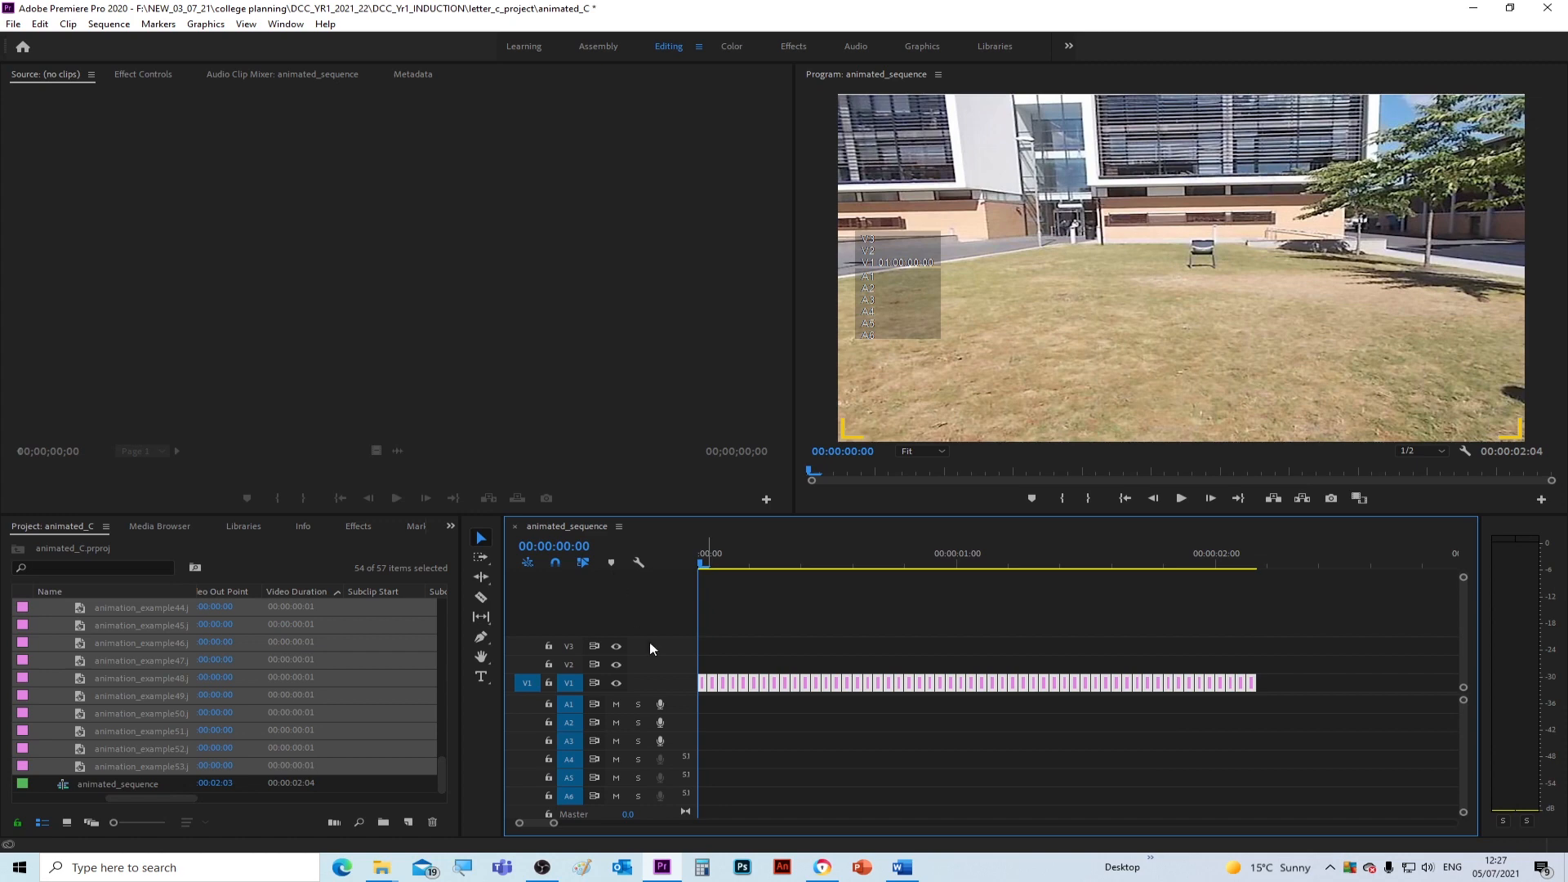
right_click(895, 685)
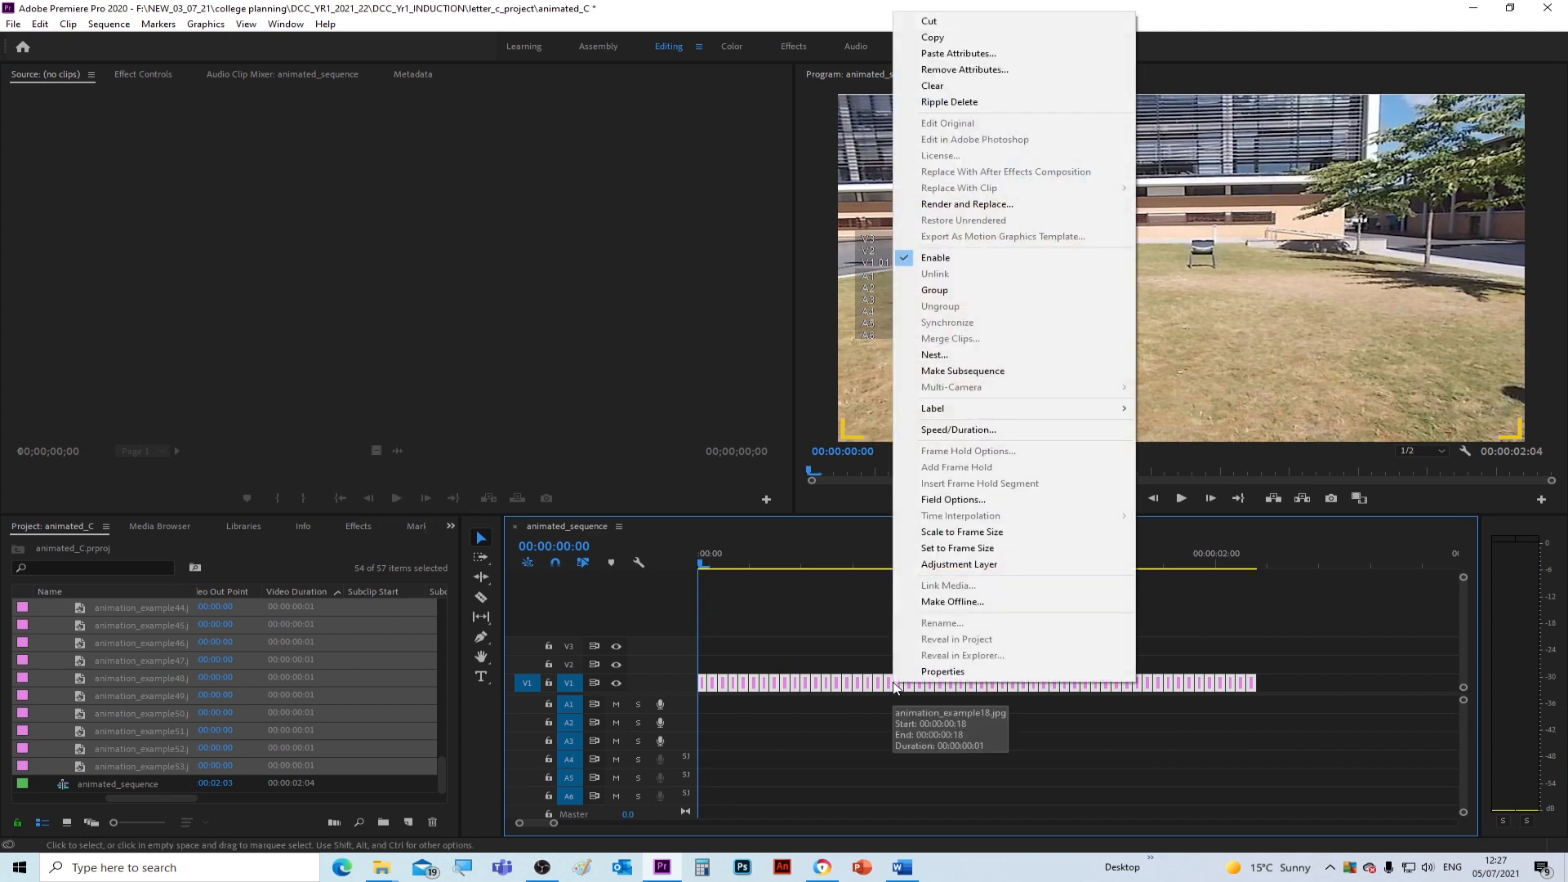
left_click(936, 355)
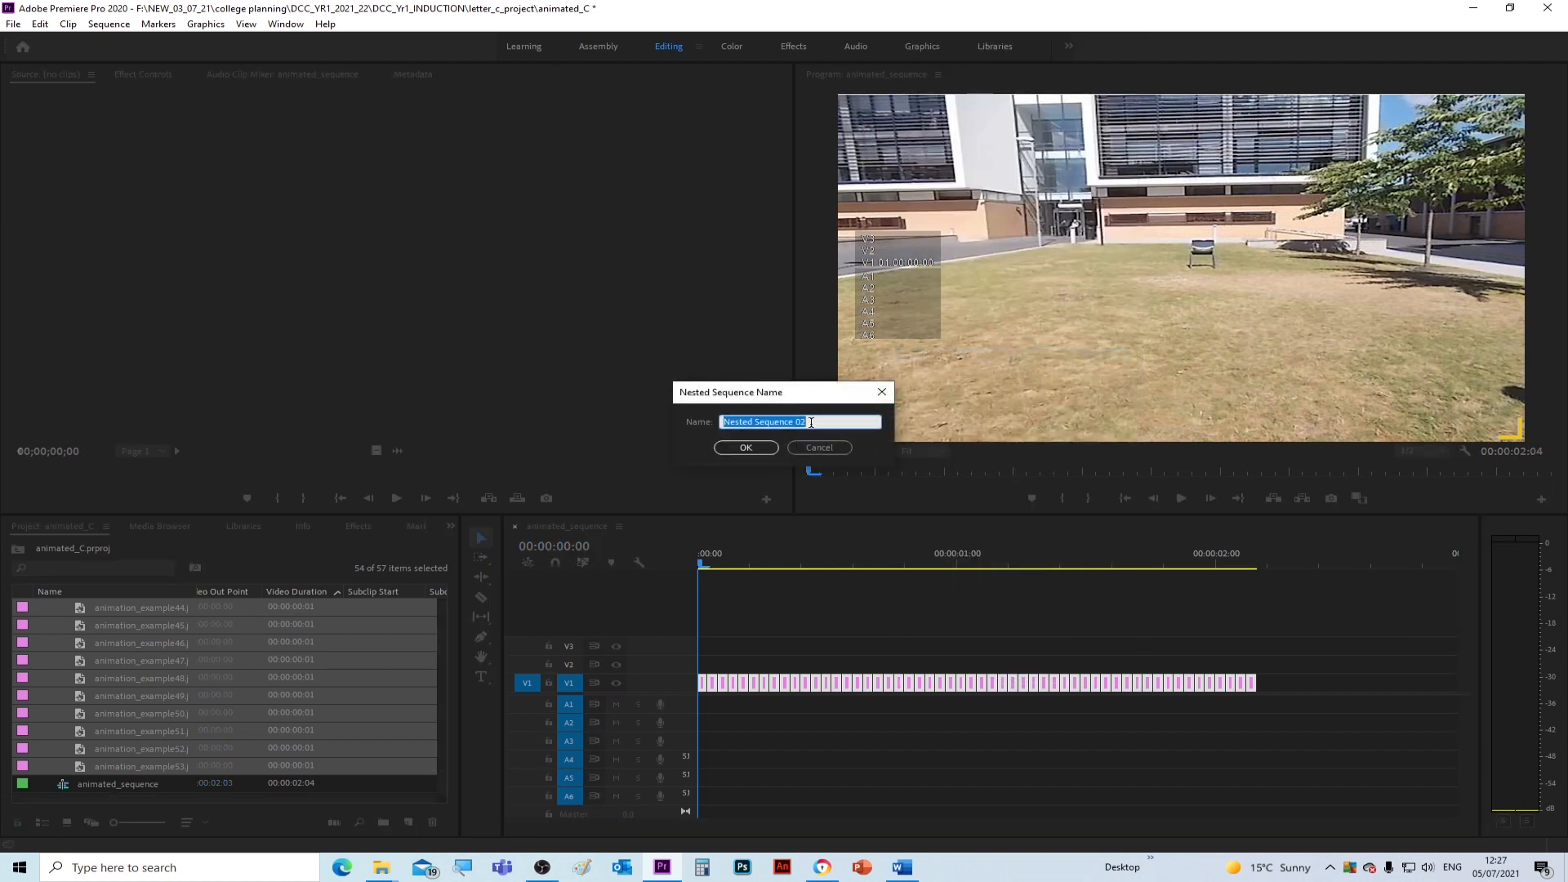
left_click_drag(817, 422, 710, 427)
type("all_sequence")
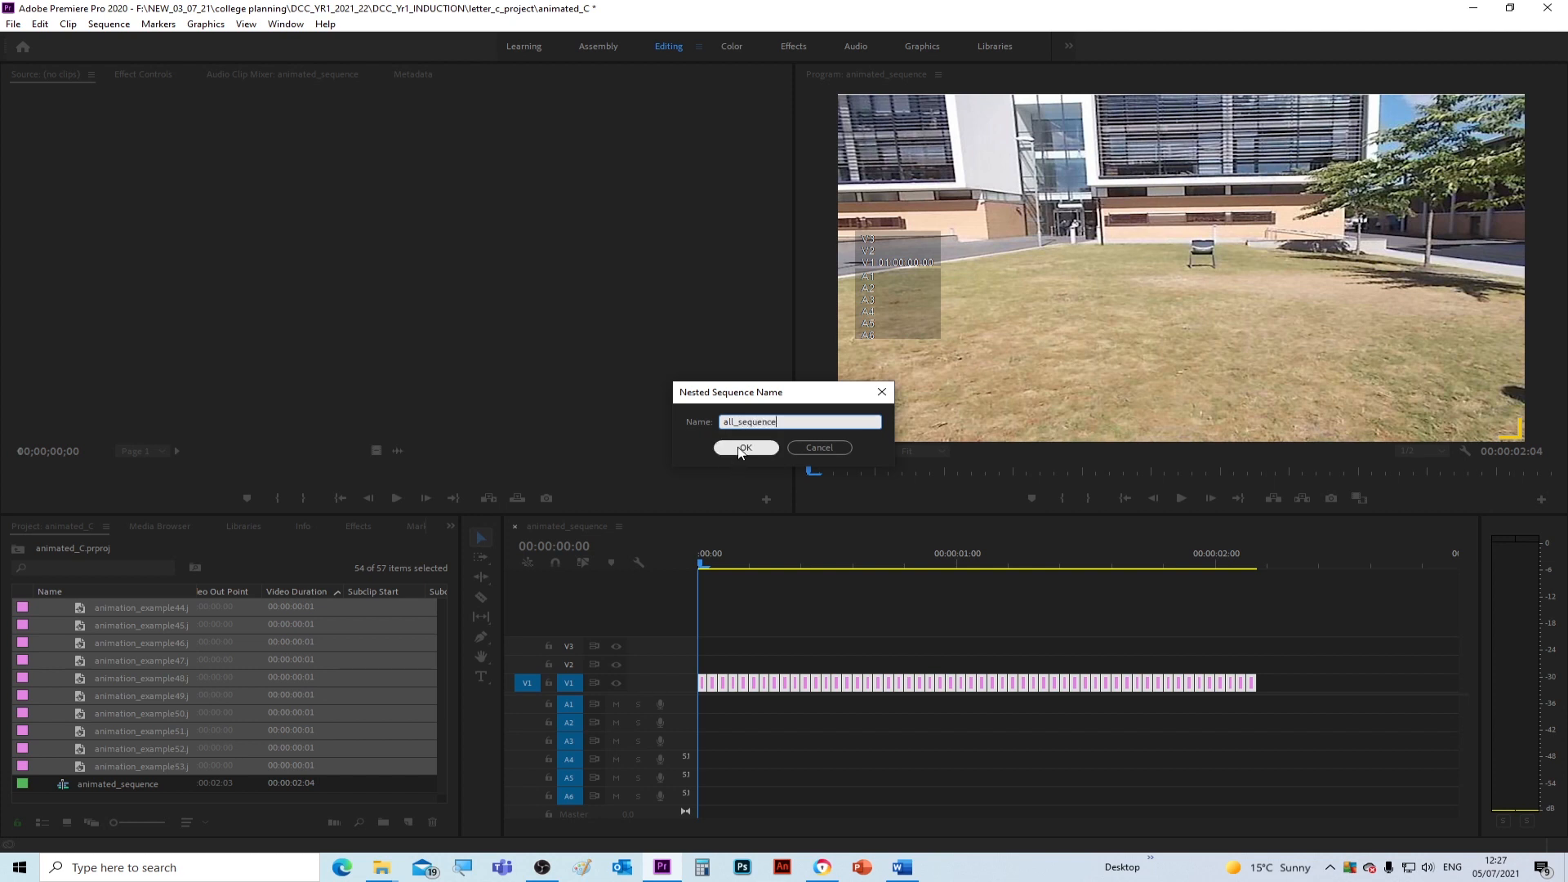
left_click(744, 447)
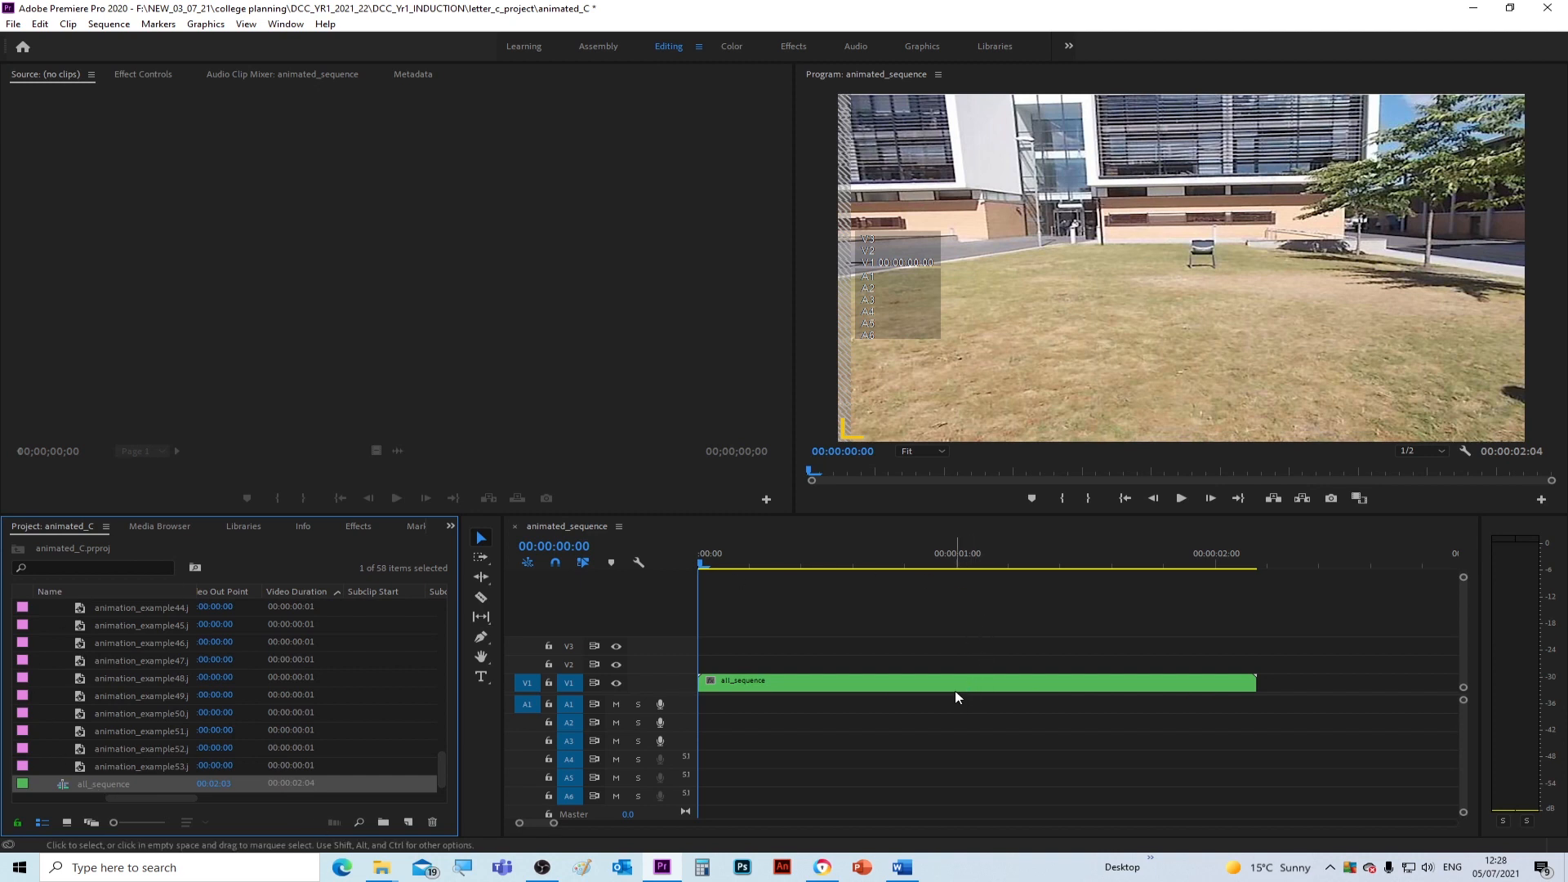
Step: Slow down the nested all_sequence clip on V1 by setting its duration to 00:00:05:00
left_click(984, 683)
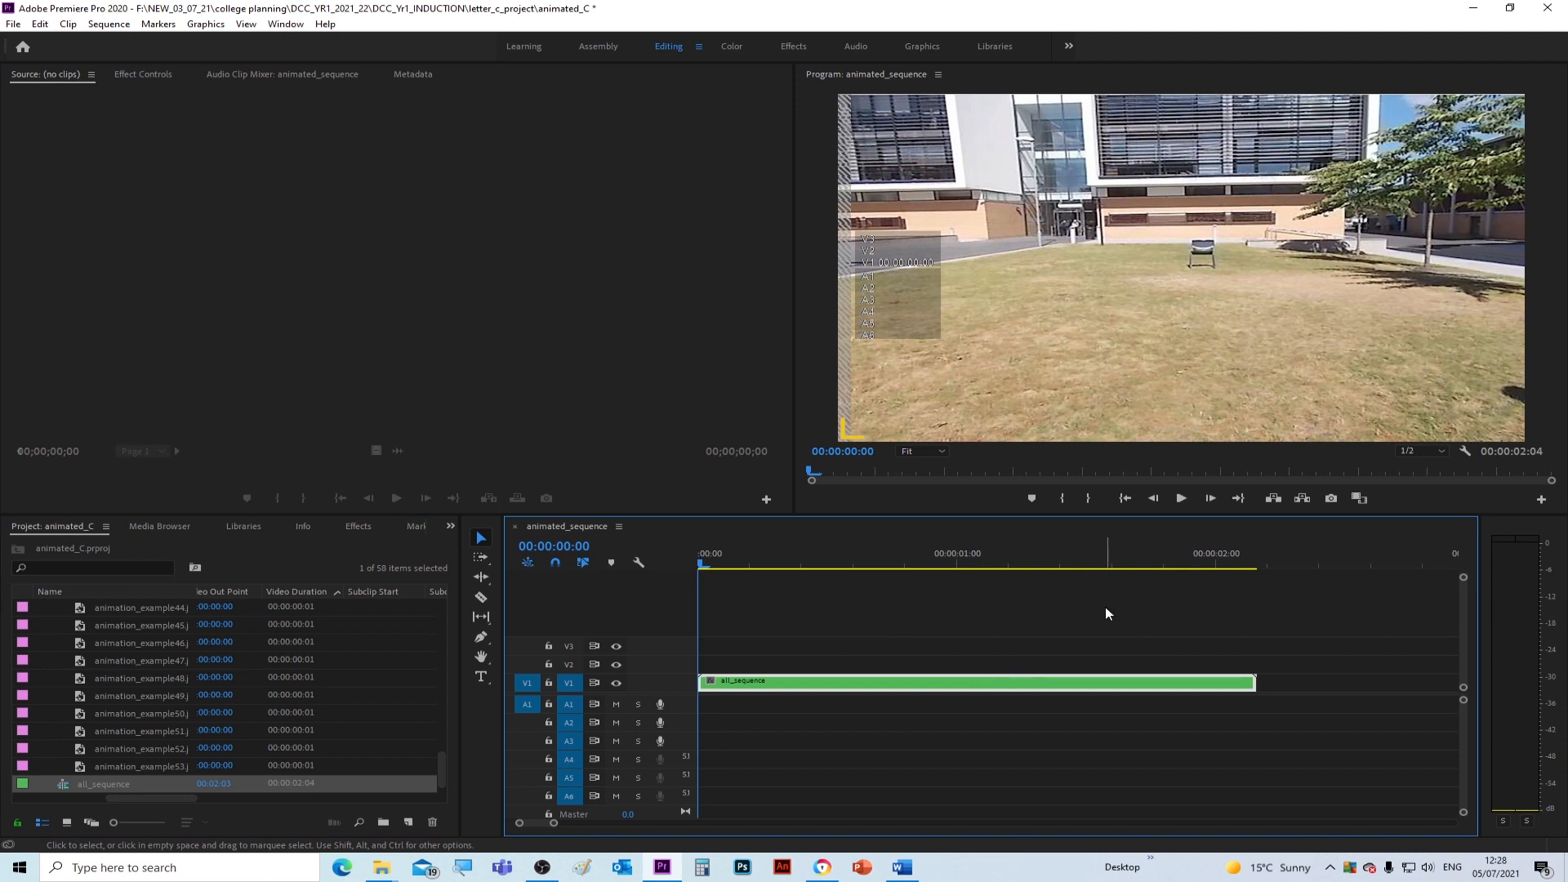
right_click(957, 683)
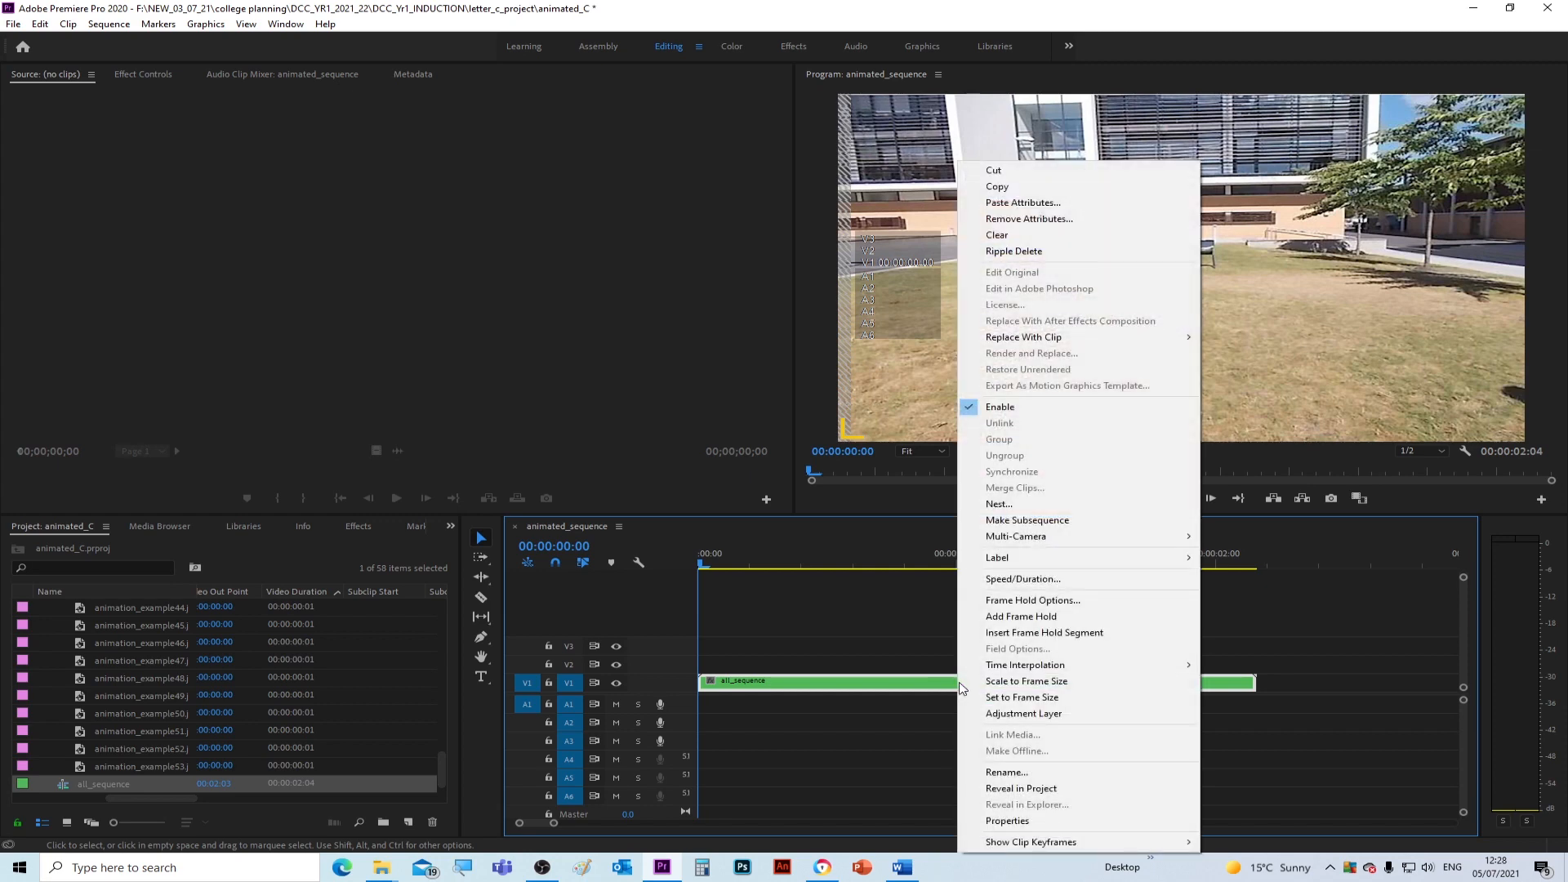
left_click(1003, 585)
left_click_drag(819, 332, 1111, 356)
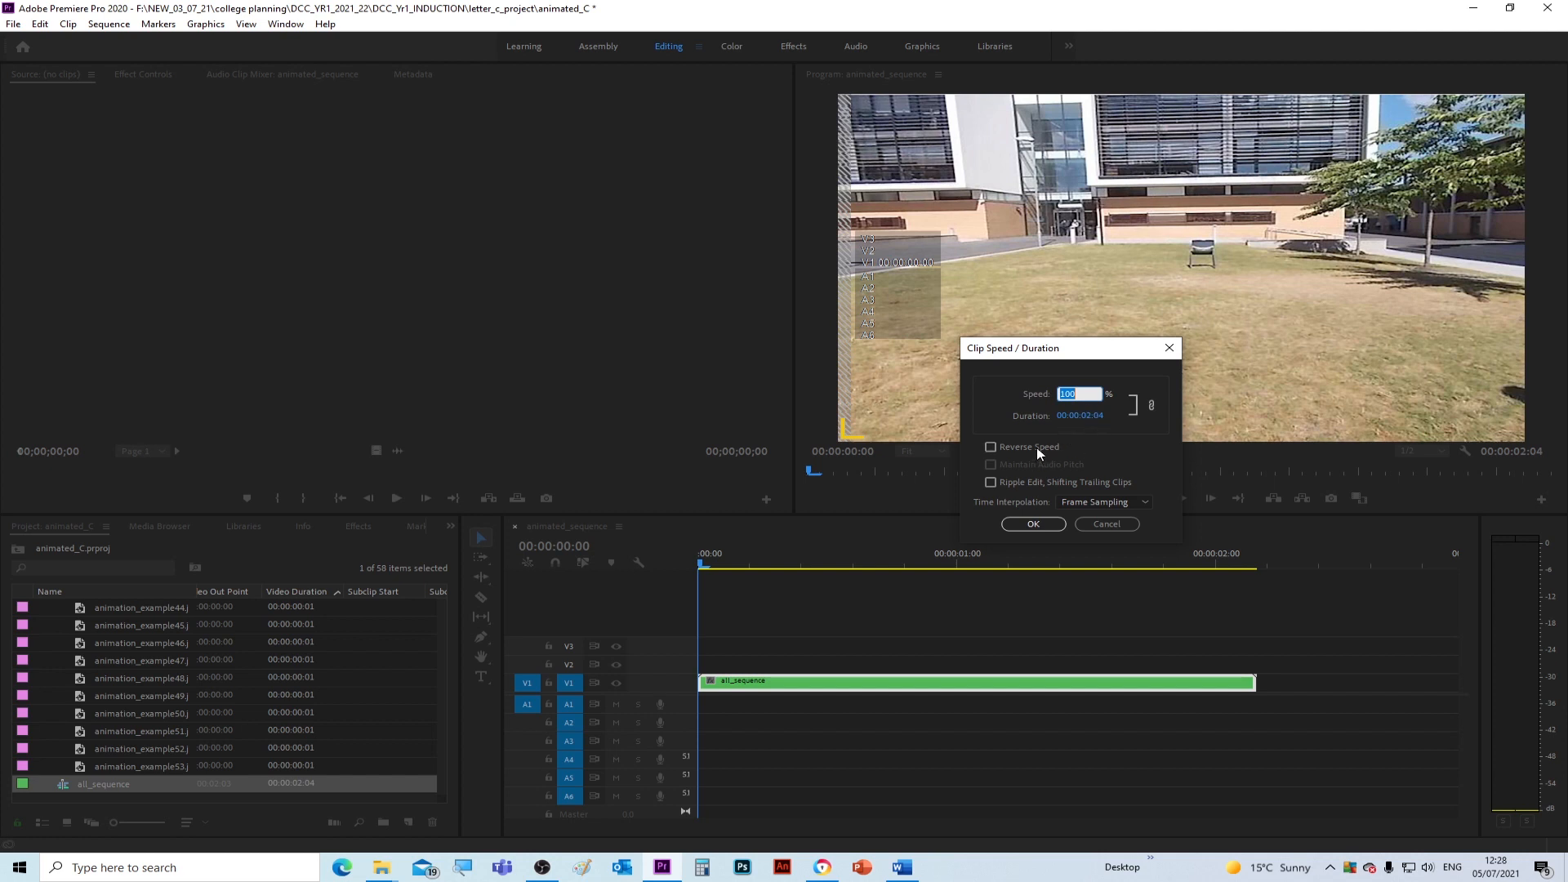
left_click(1093, 415)
left_click(1090, 416)
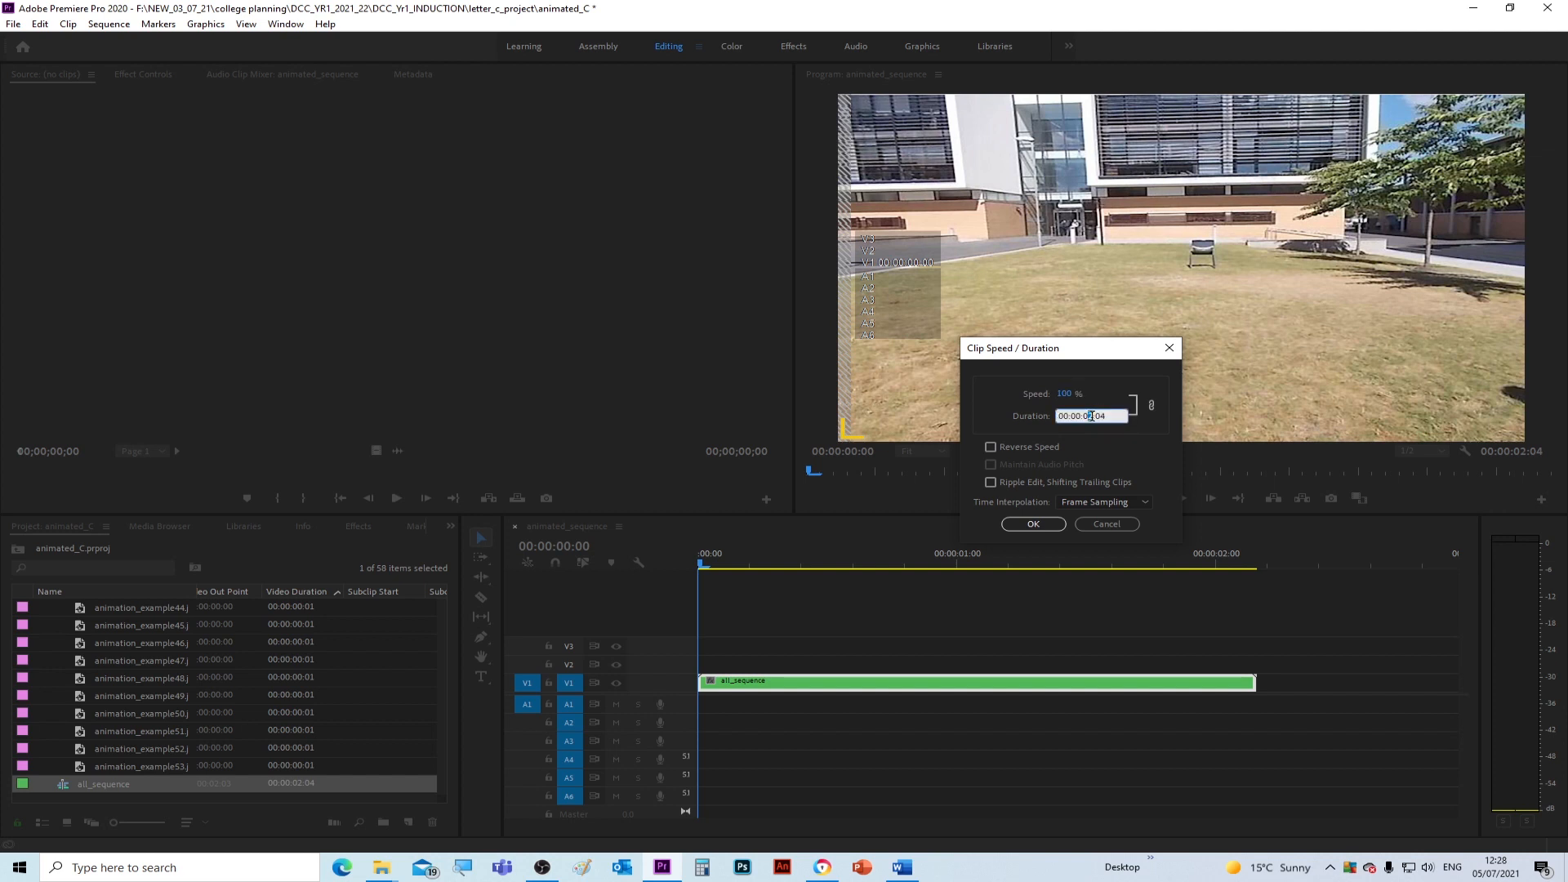
key("BackSpace")
type("5")
key("BackSpace")
type("0")
left_click(1035, 525)
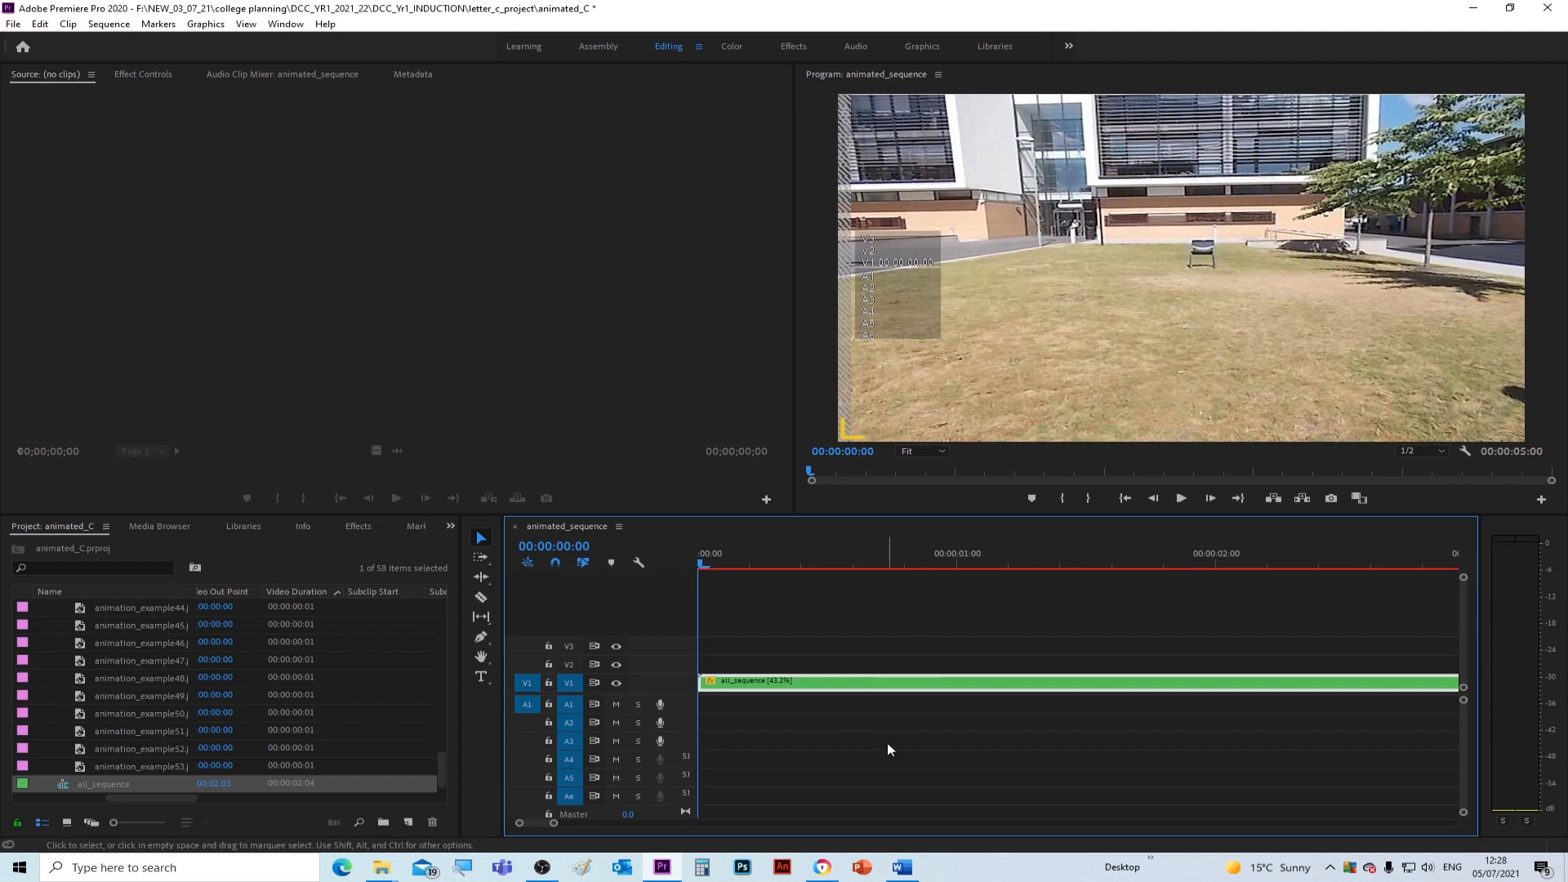
Step: Render the slowed sequence, play it through to check the animation speed, and scrub back to 00:00:04:12
key("Return")
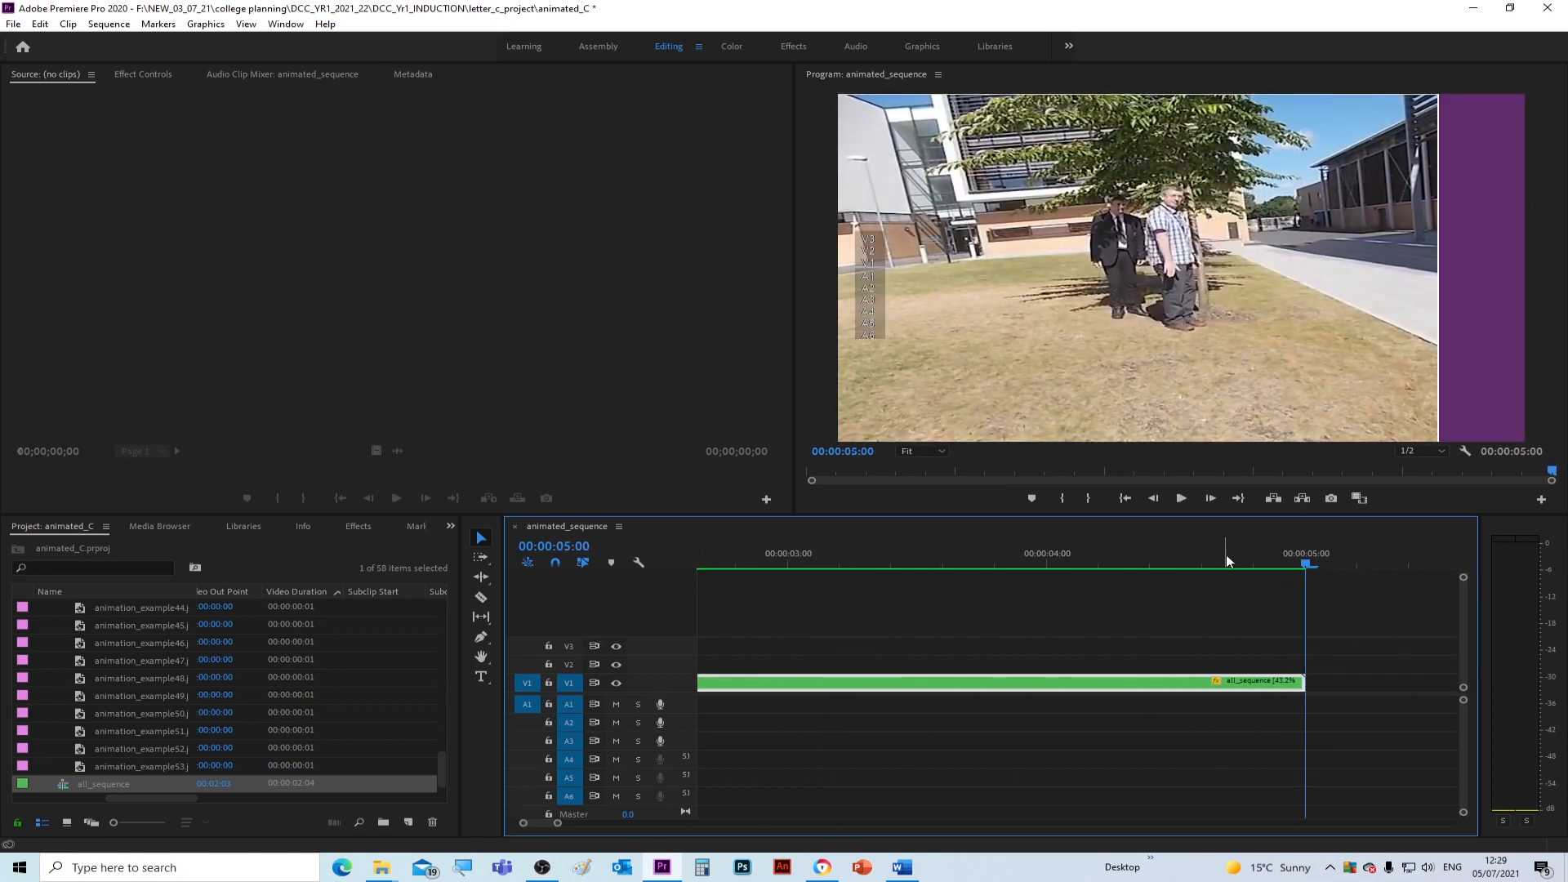
left_click_drag(1307, 564, 600, 621)
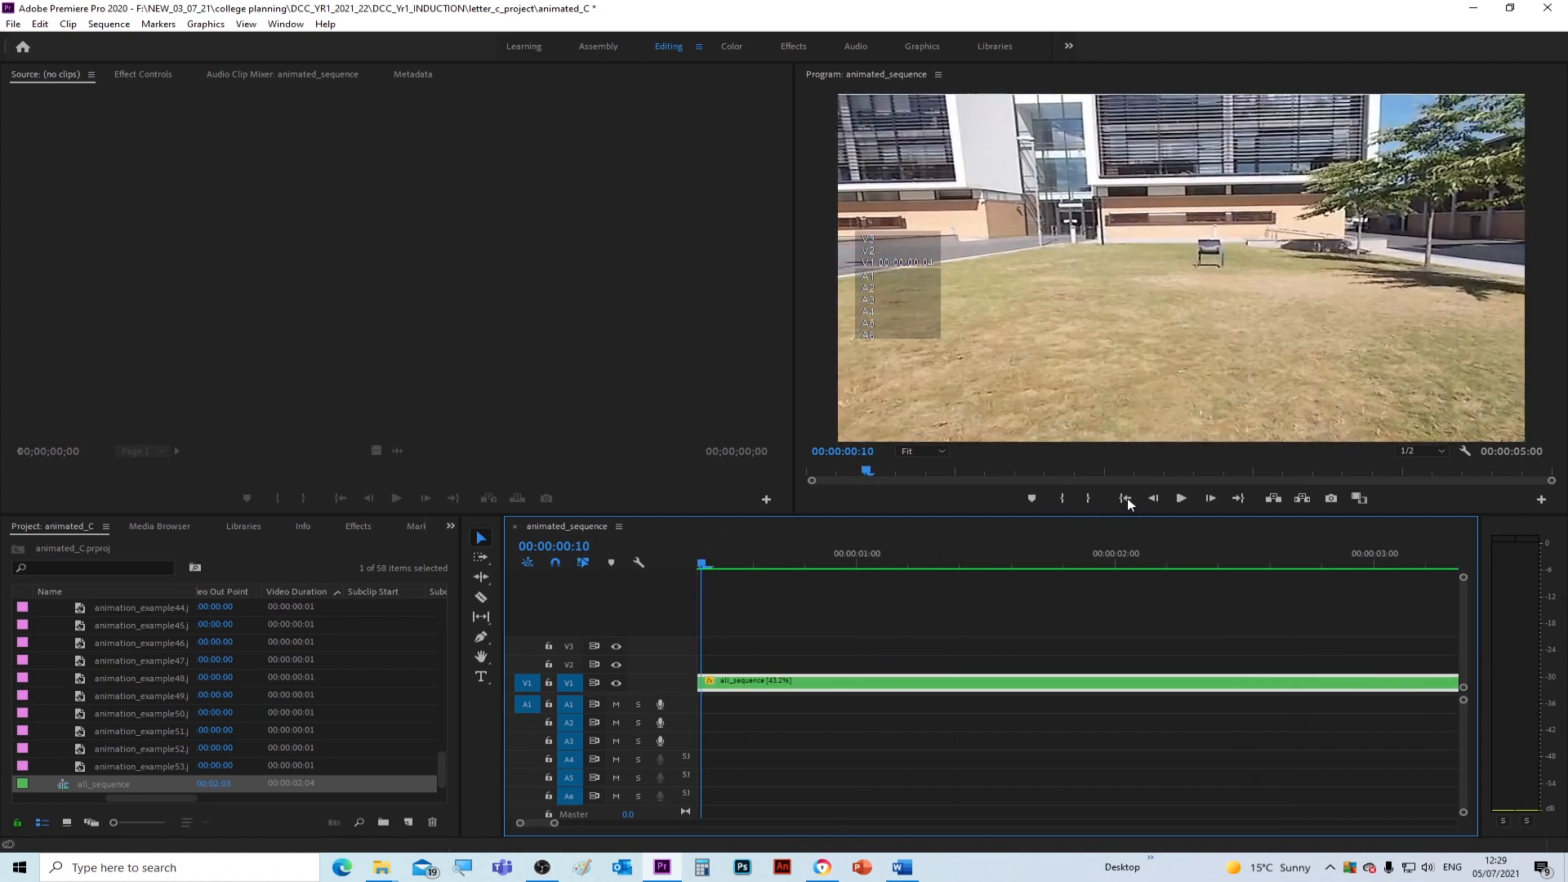
left_click(1181, 498)
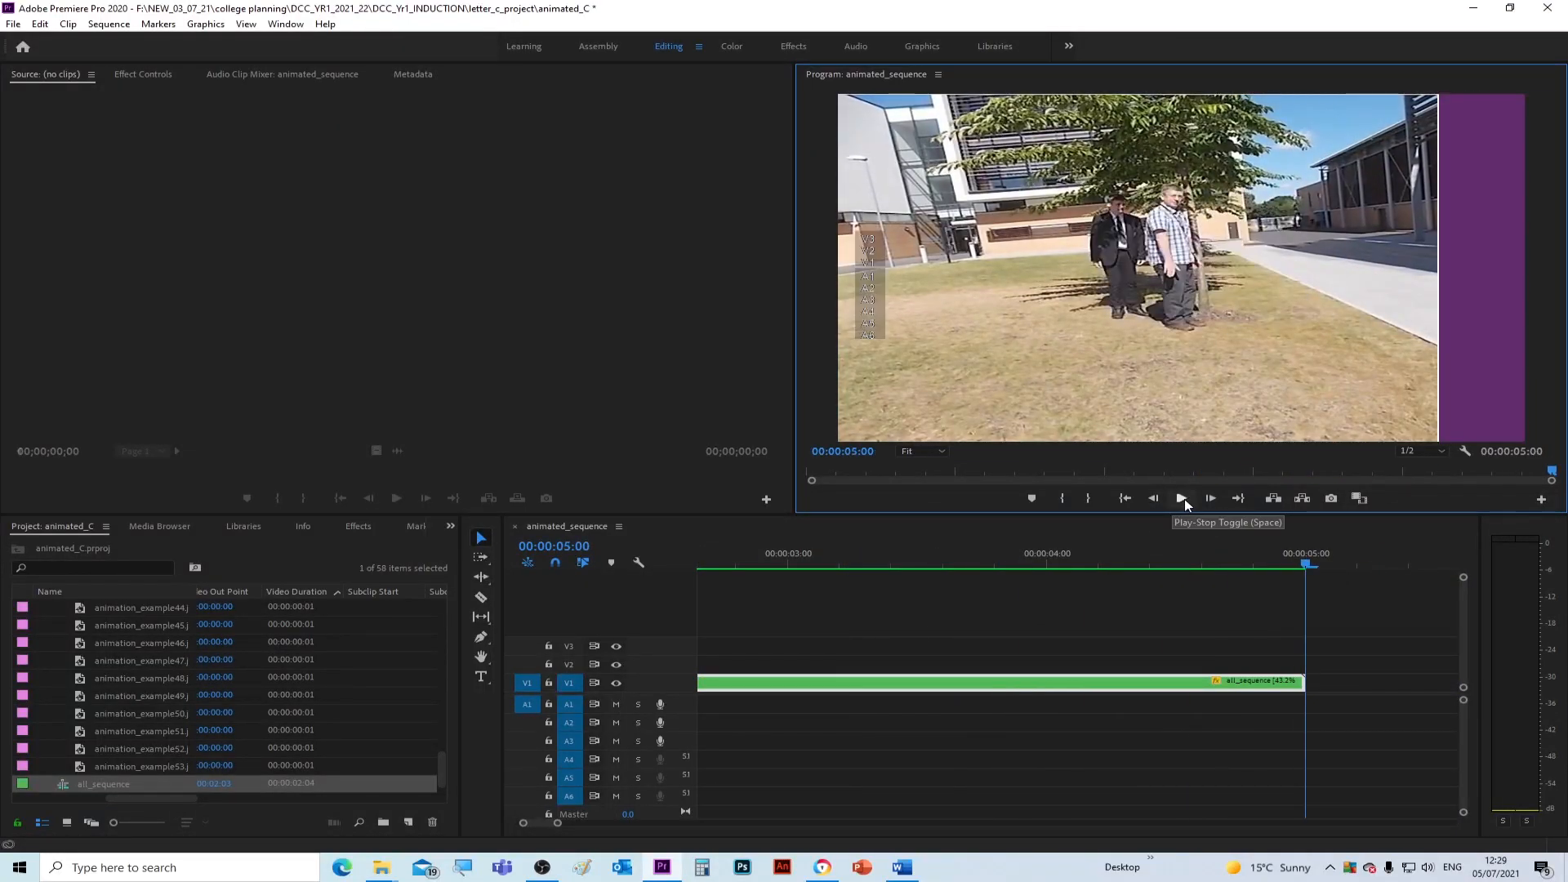
left_click_drag(1305, 563, 1222, 648)
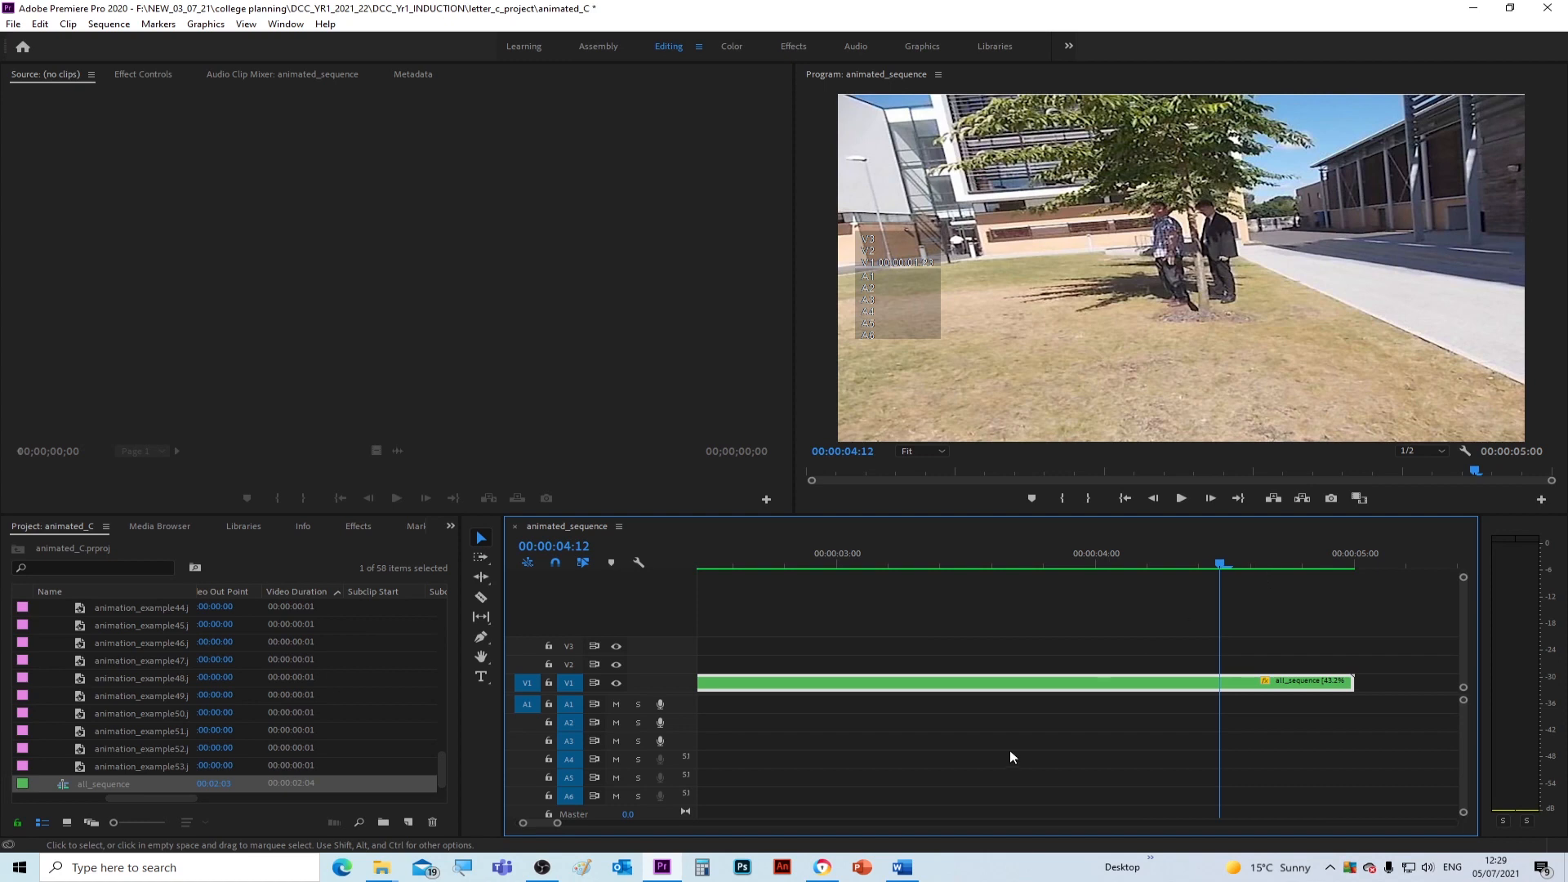
Step: Place a second copy of all_sequence from the project directly after the first clip on V1
left_click_drag(560, 825, 610, 826)
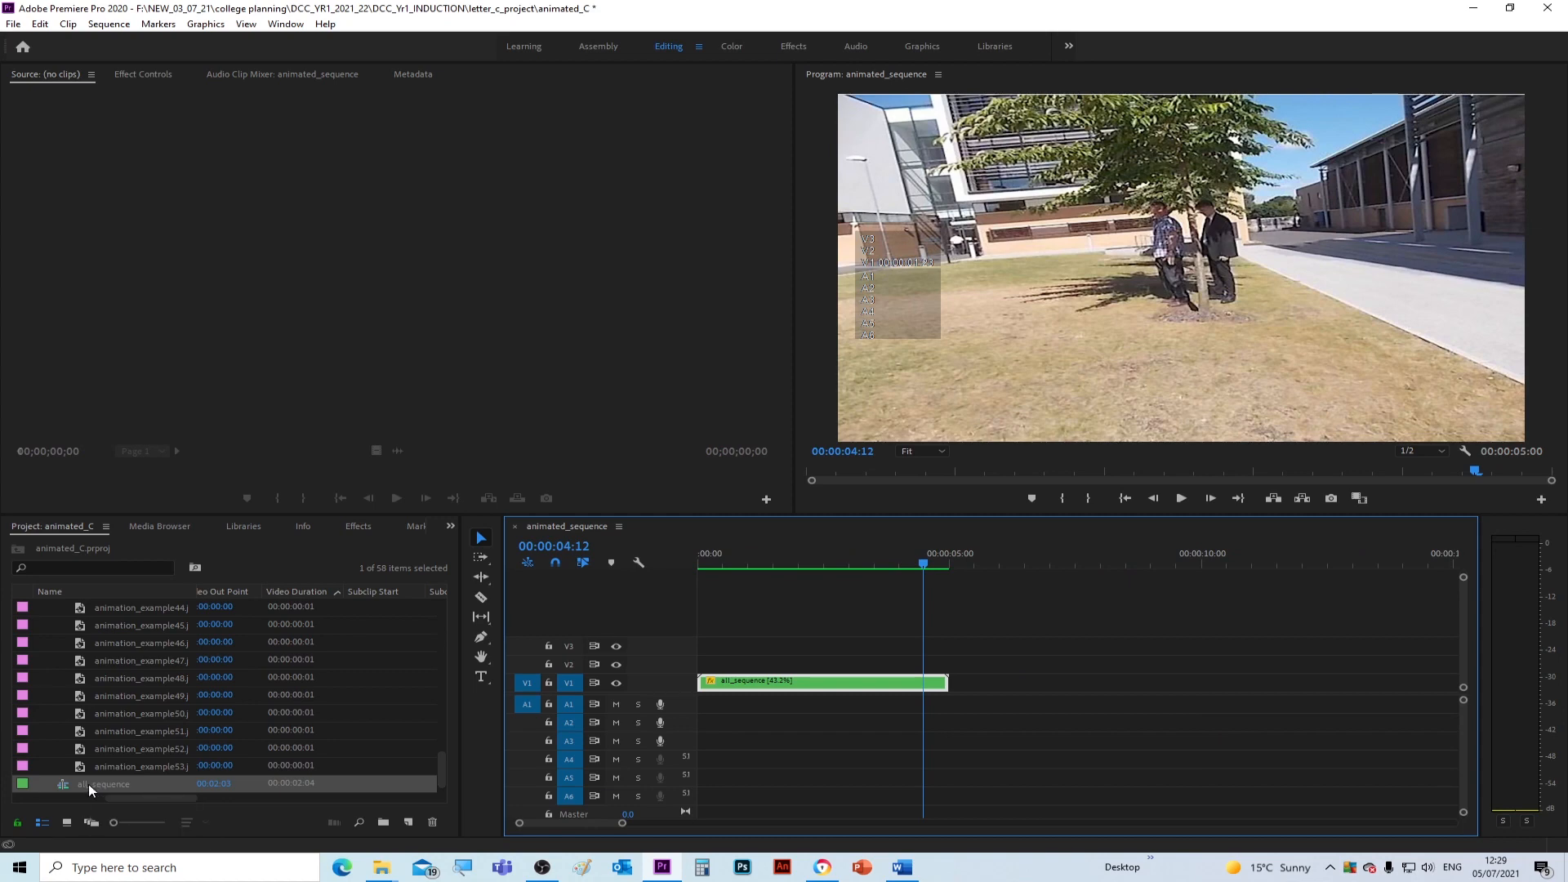
left_click_drag(90, 786, 957, 708)
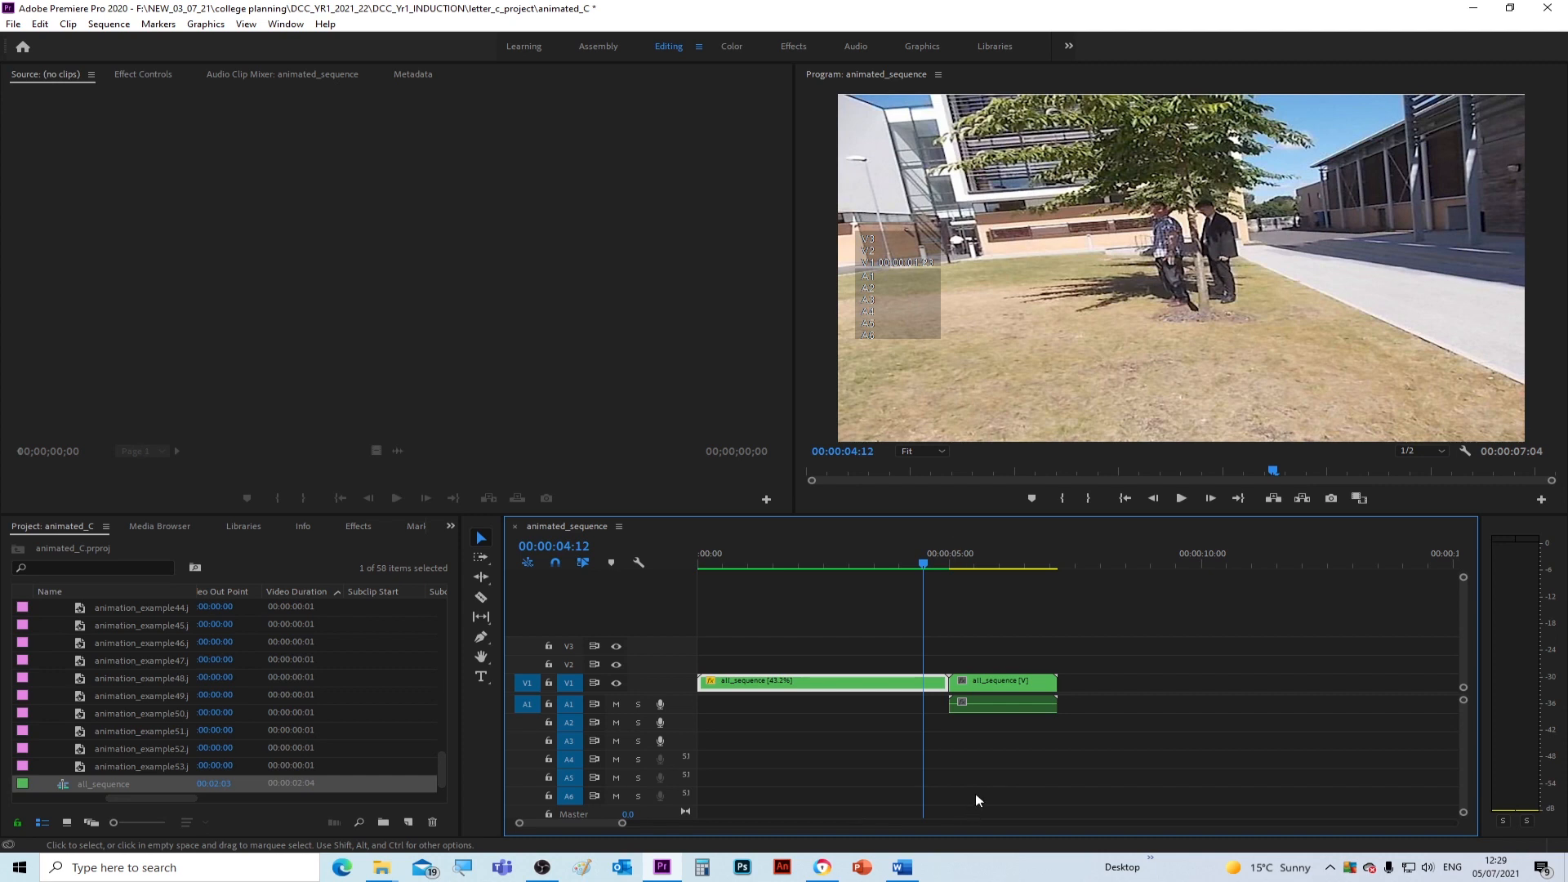
left_click(998, 683)
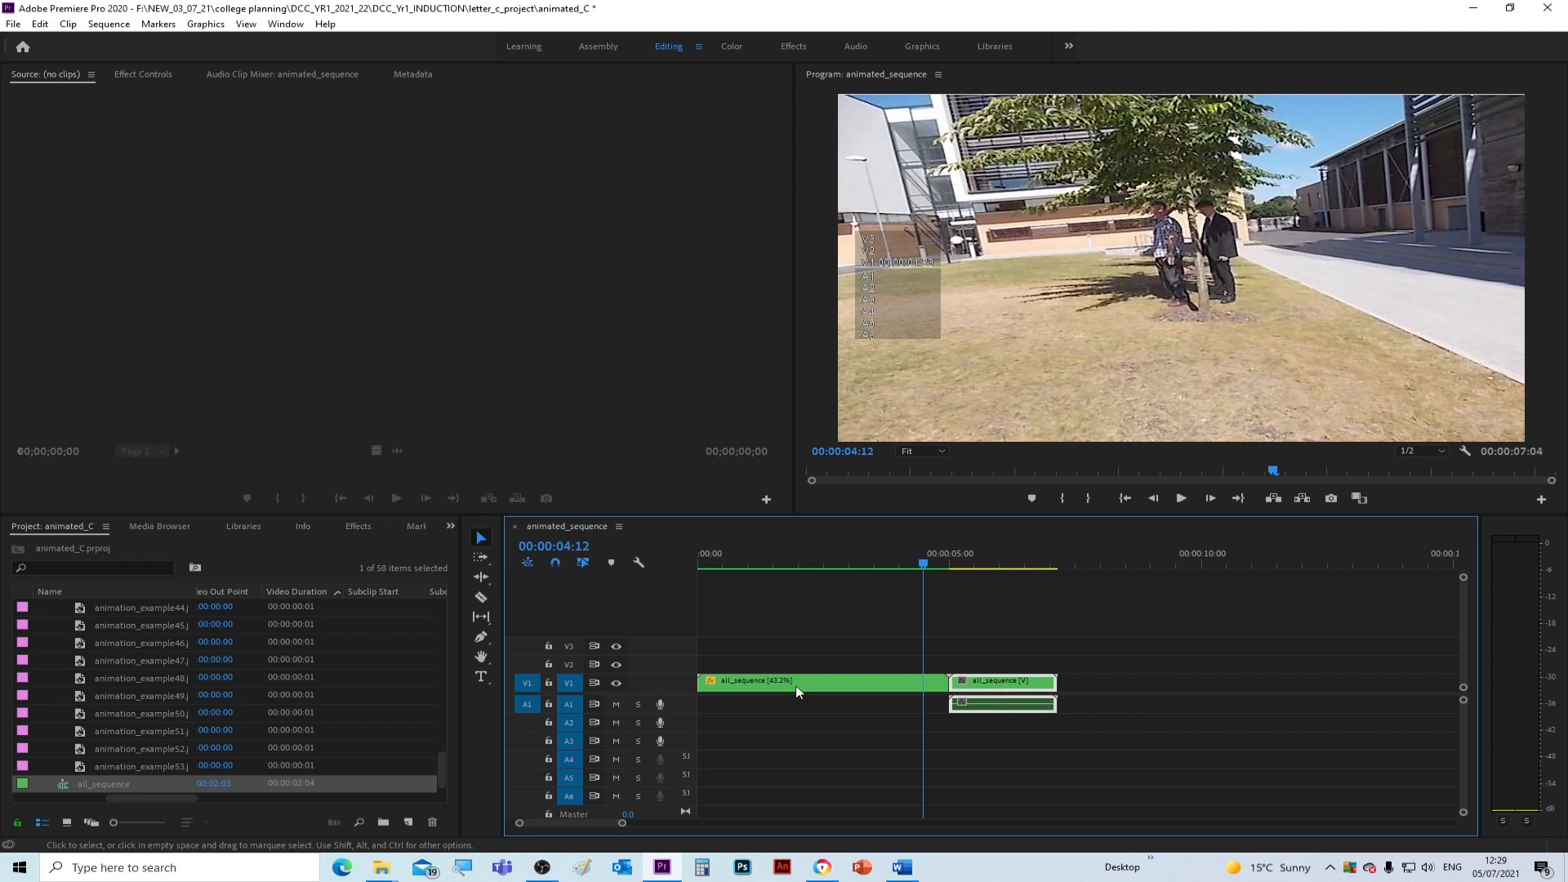
right_click(1007, 690)
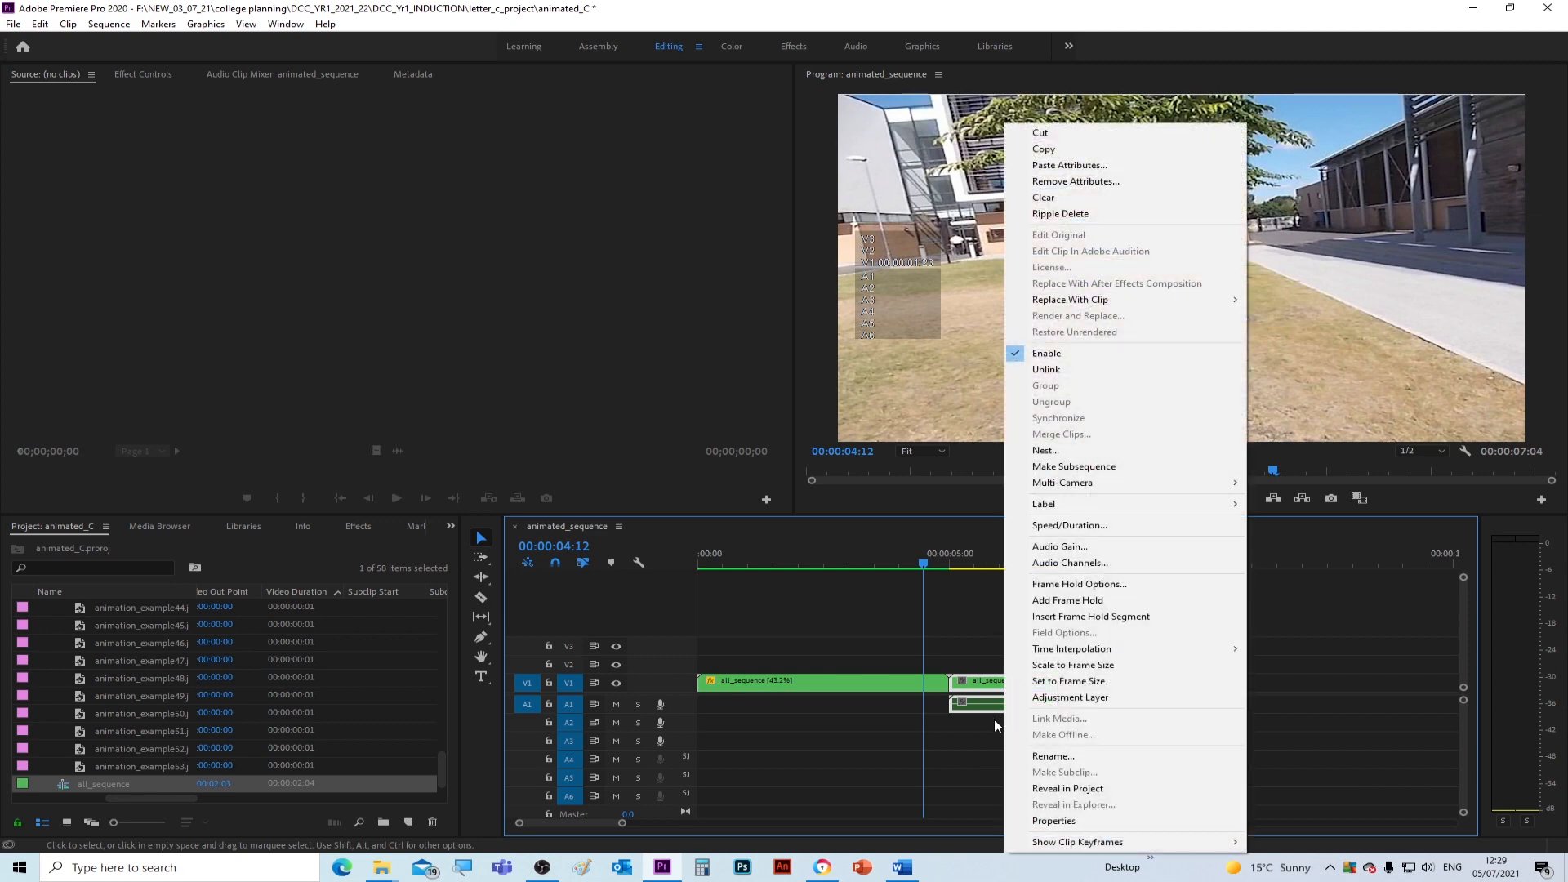
left_click(996, 725)
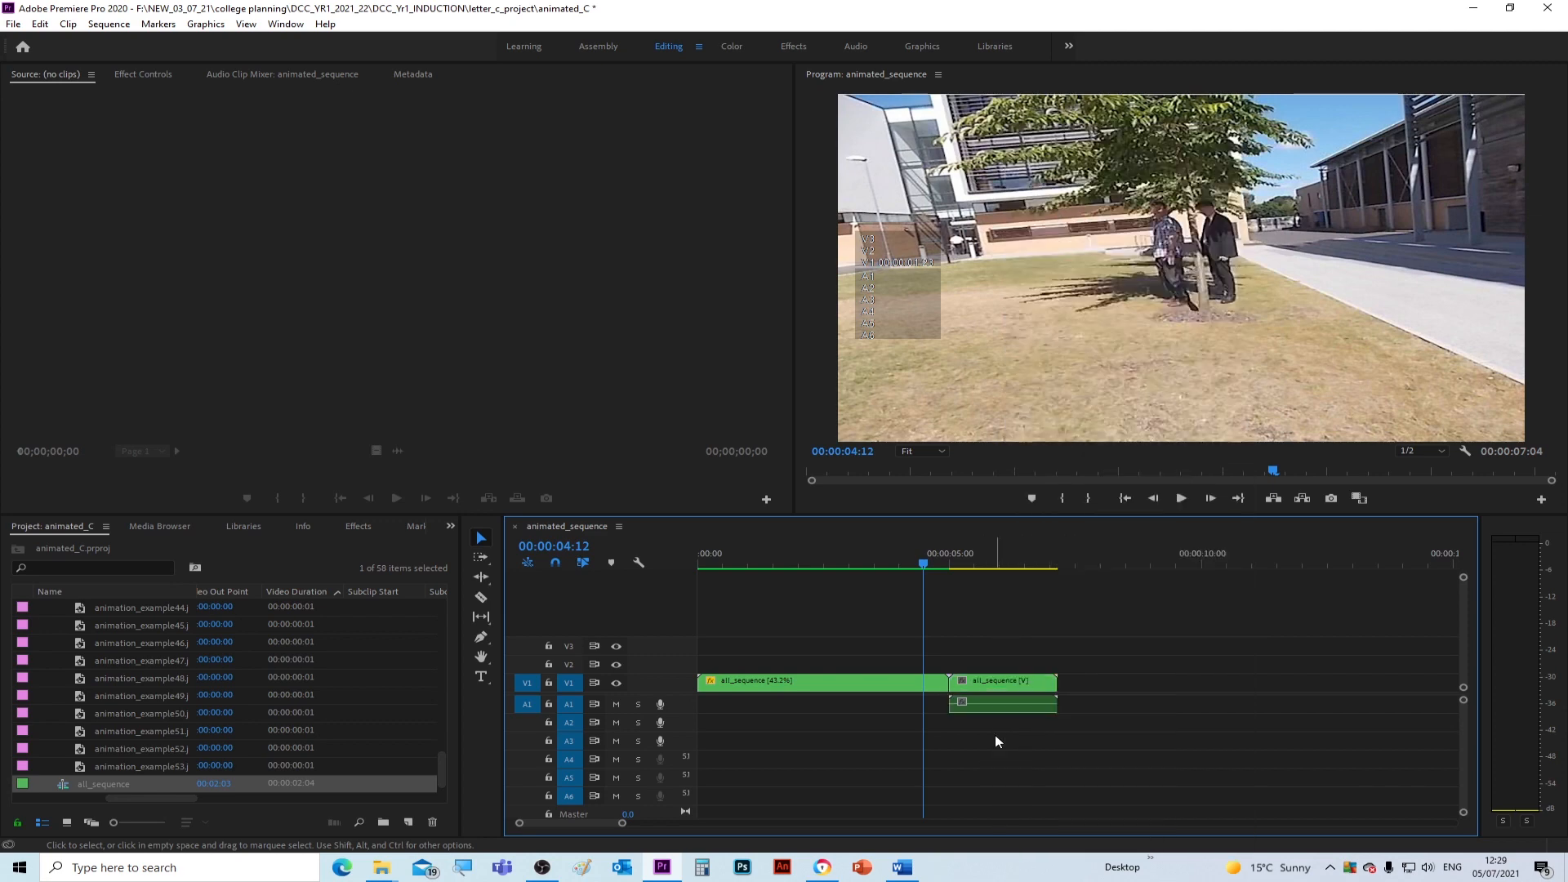
Step: Unlink the audio from the second all_sequence clip and delete that audio part from track A1
left_click(1006, 685)
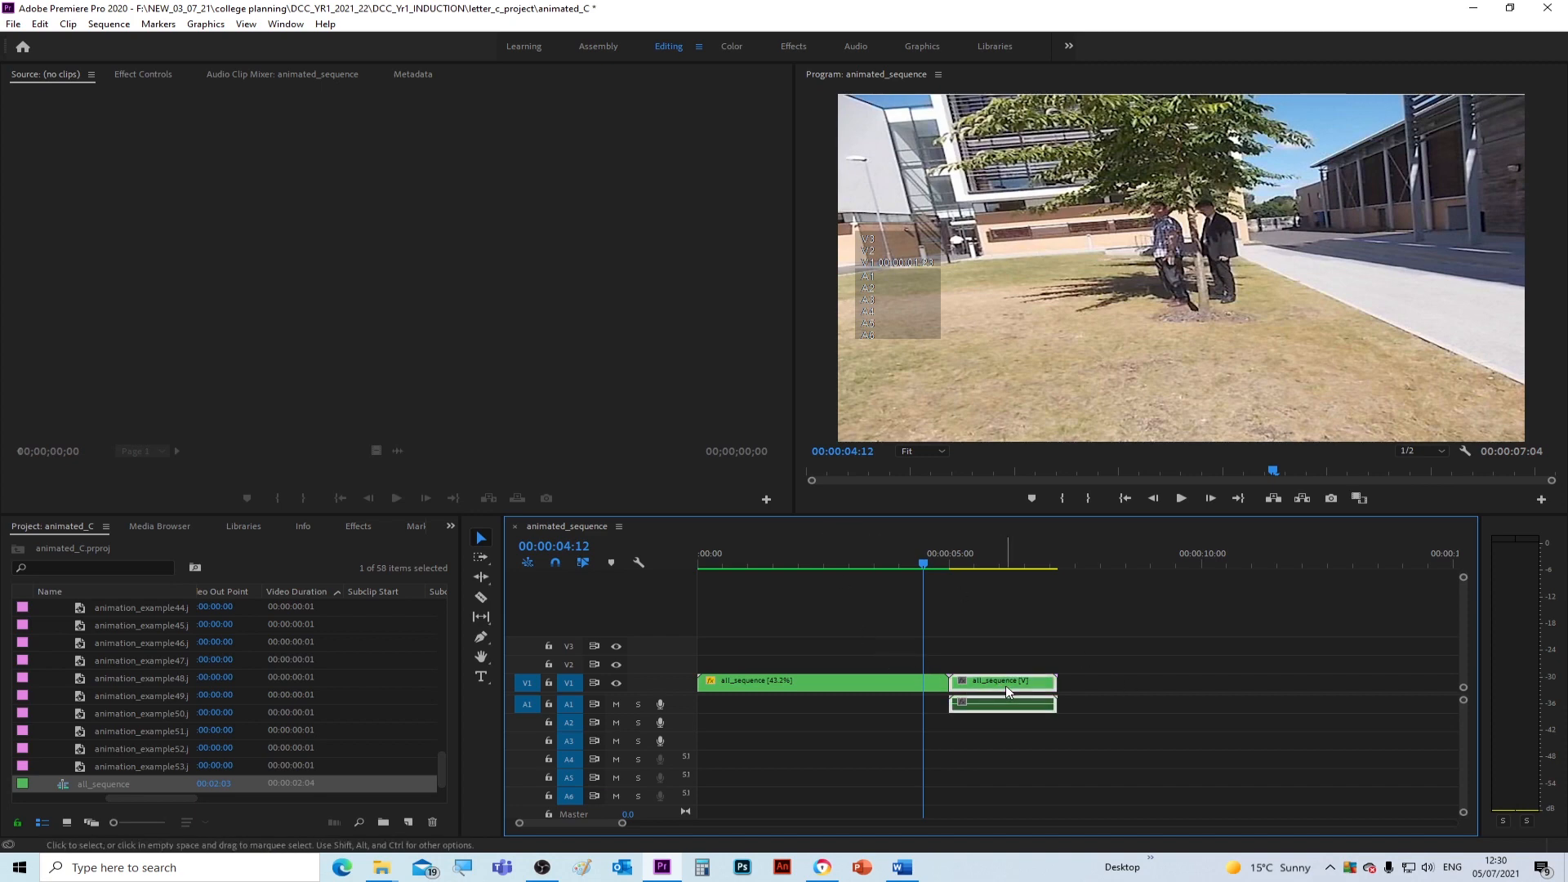
right_click(1006, 685)
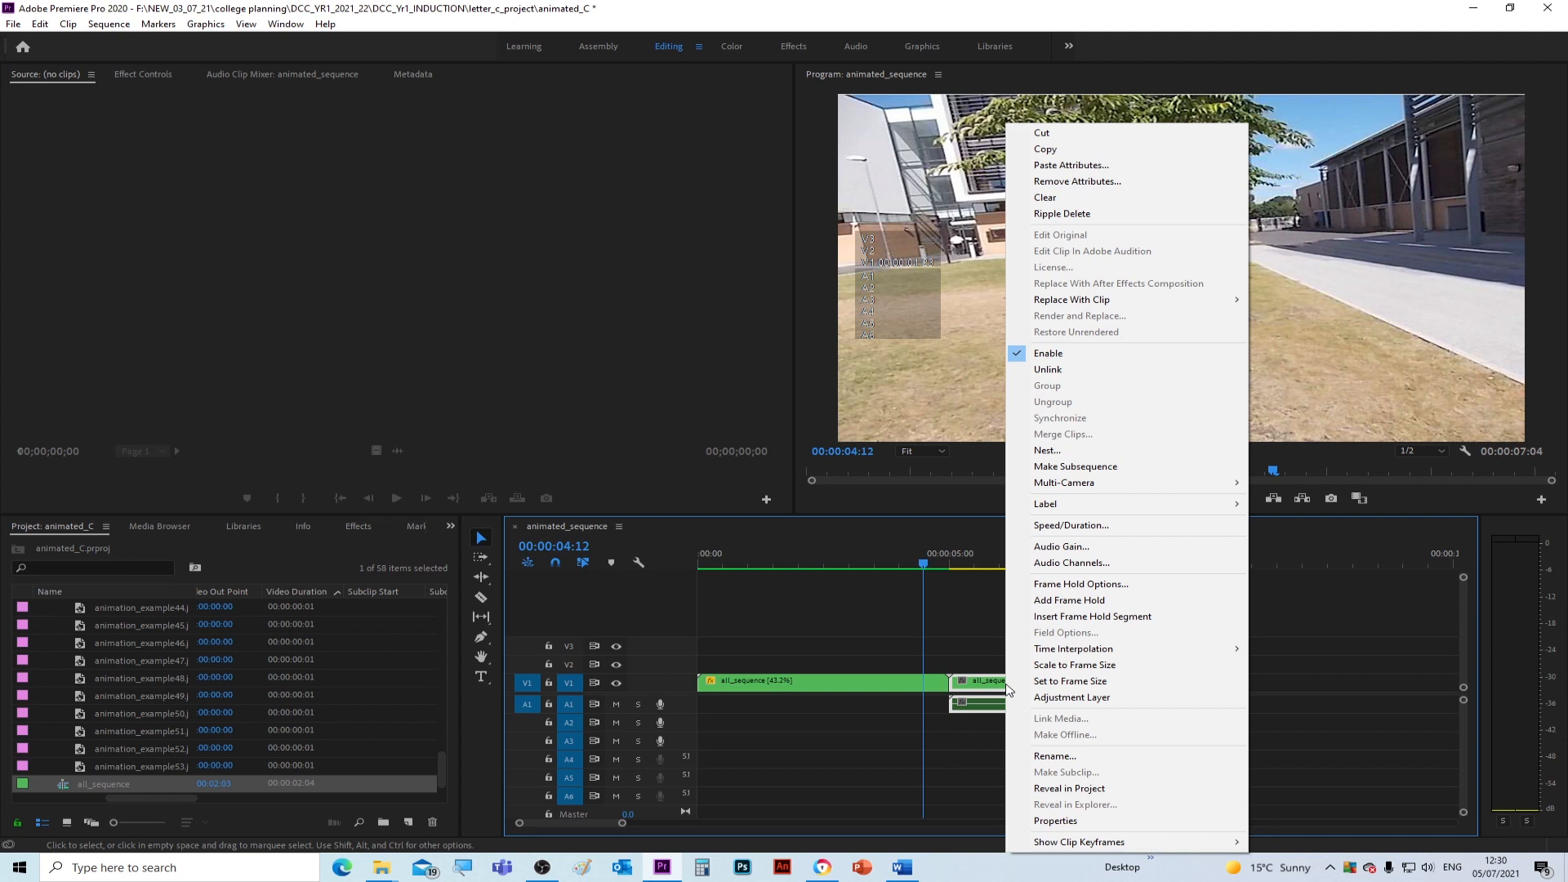
left_click(1051, 369)
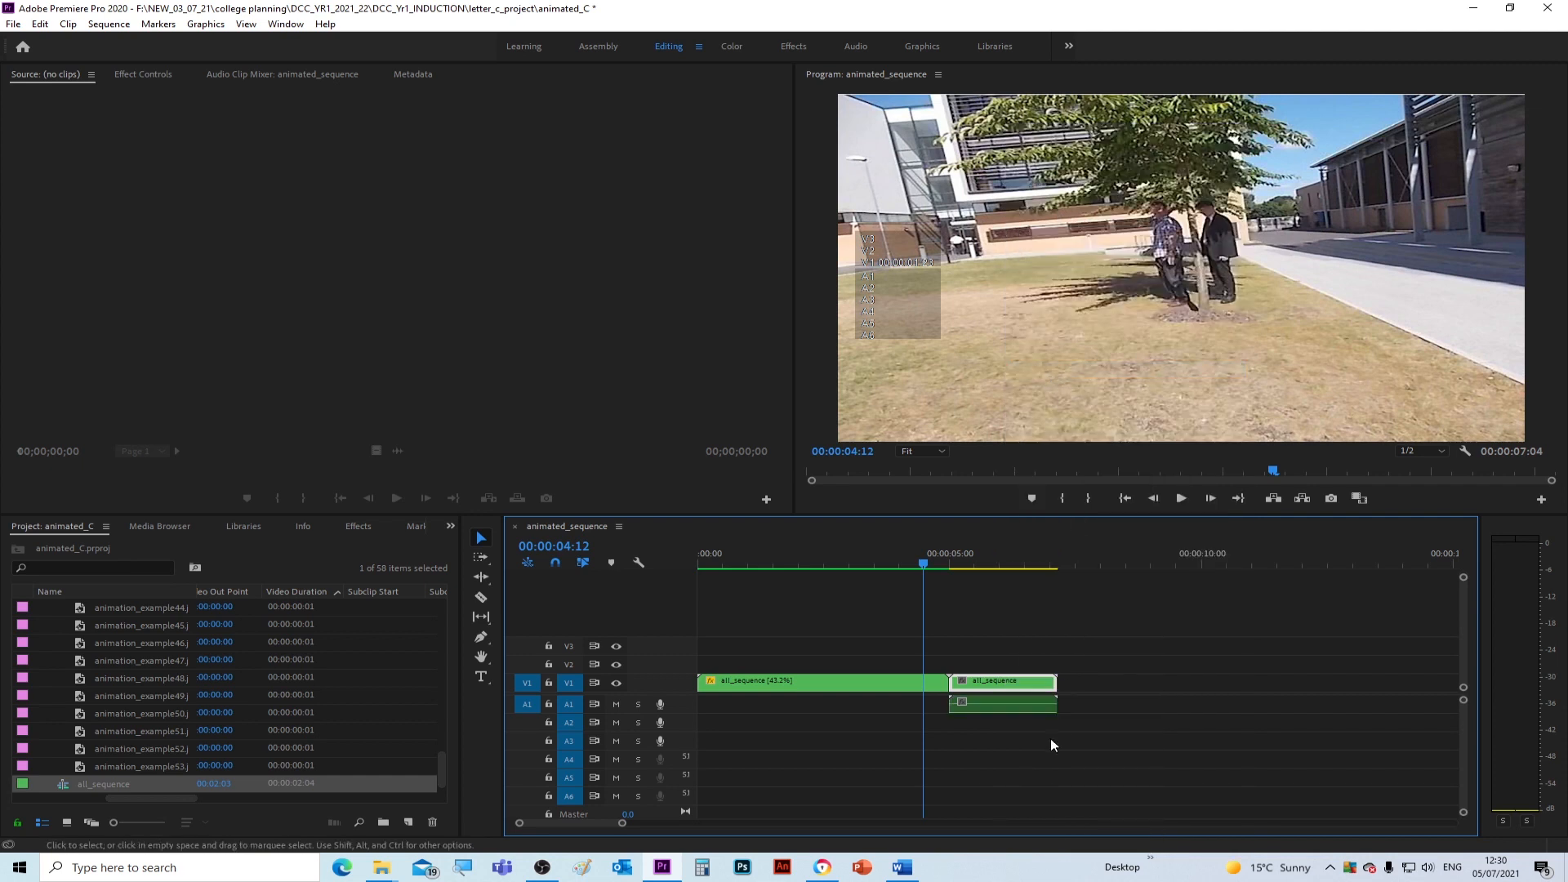
left_click(1003, 763)
left_click(998, 707)
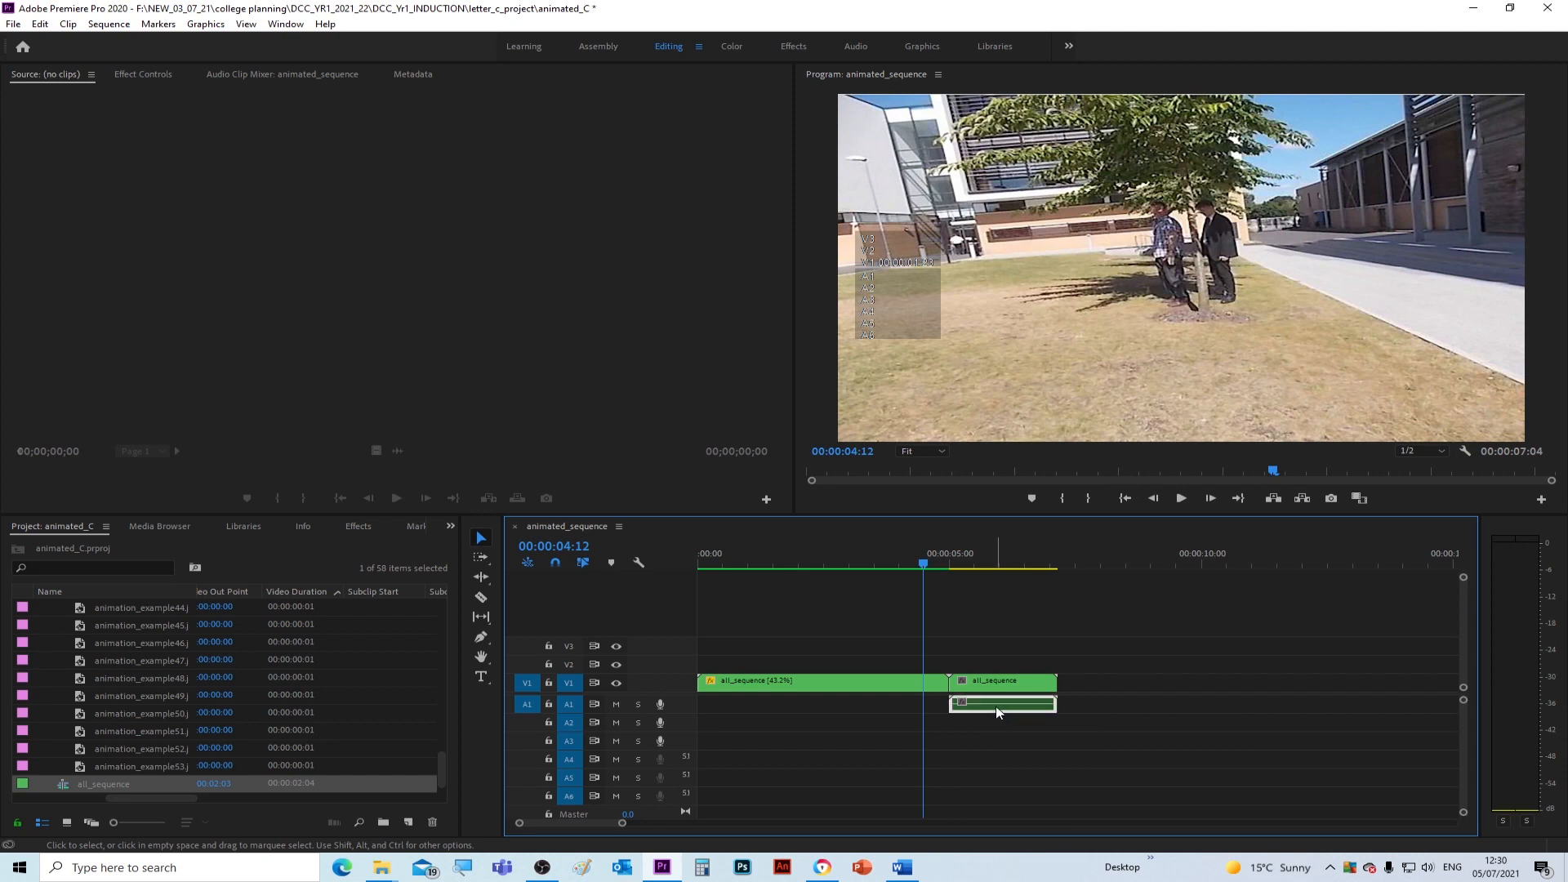
key("Delete")
Step: Set the second all_sequence clip's duration to 00:00:05:00 and reverse its playback speed
left_click(1005, 688)
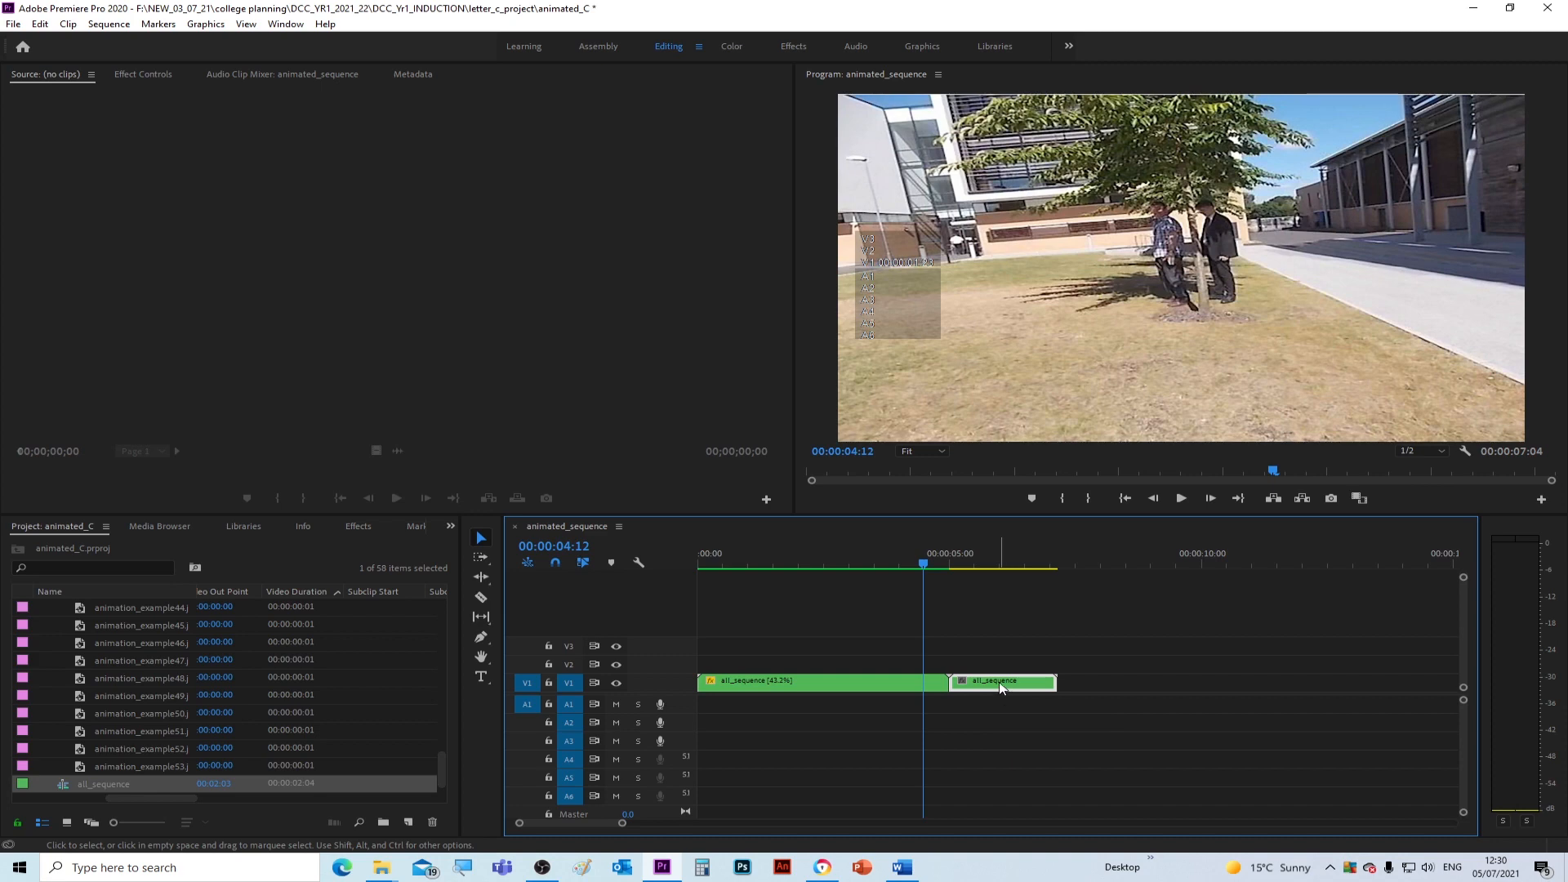
right_click(1001, 688)
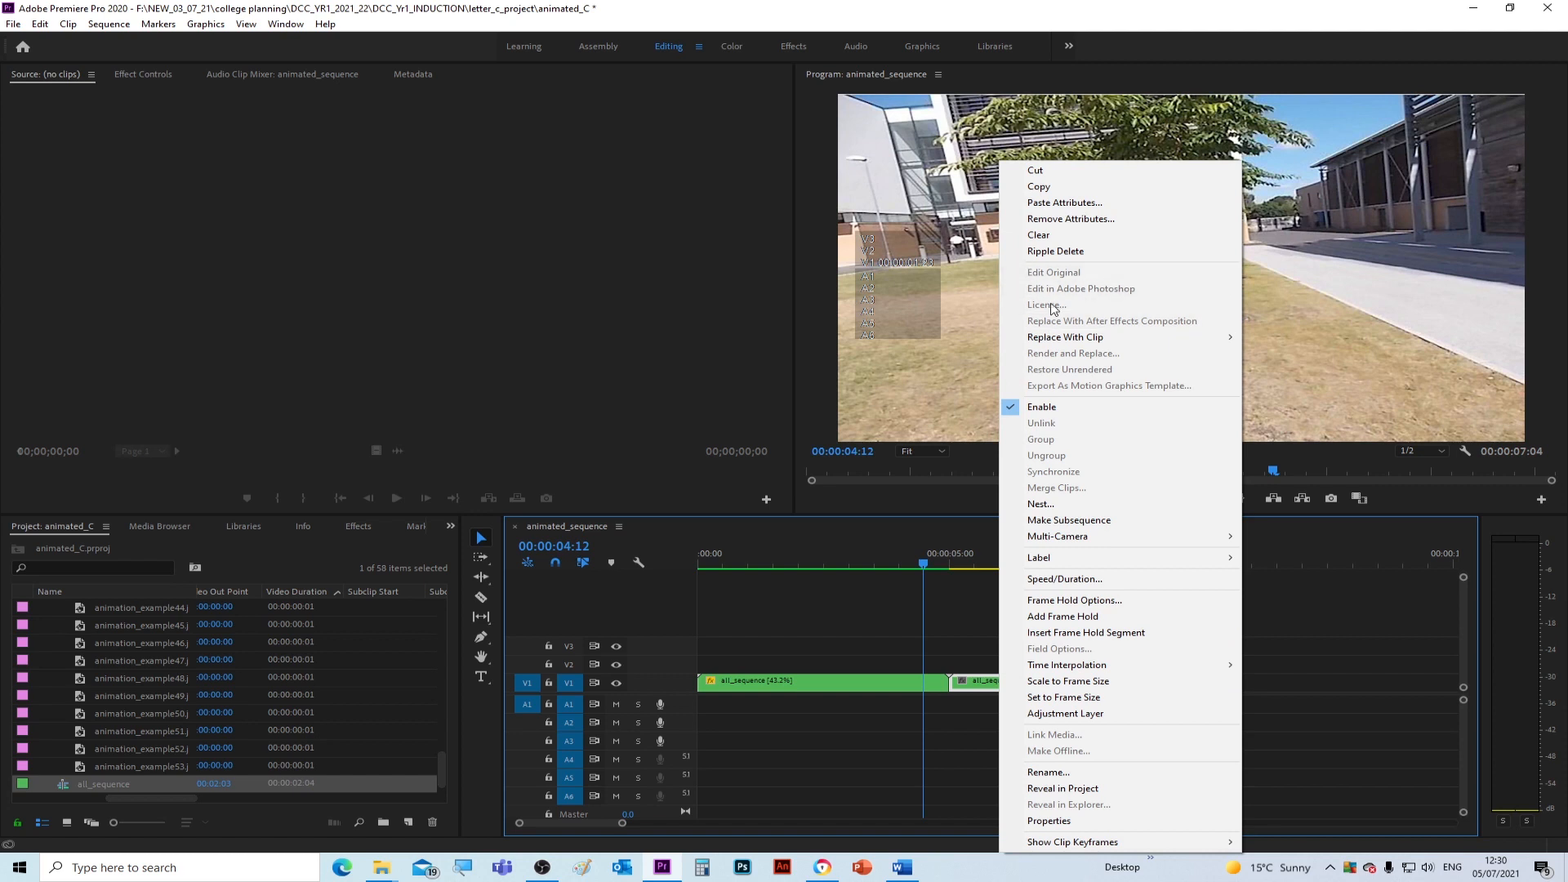
left_click(1057, 579)
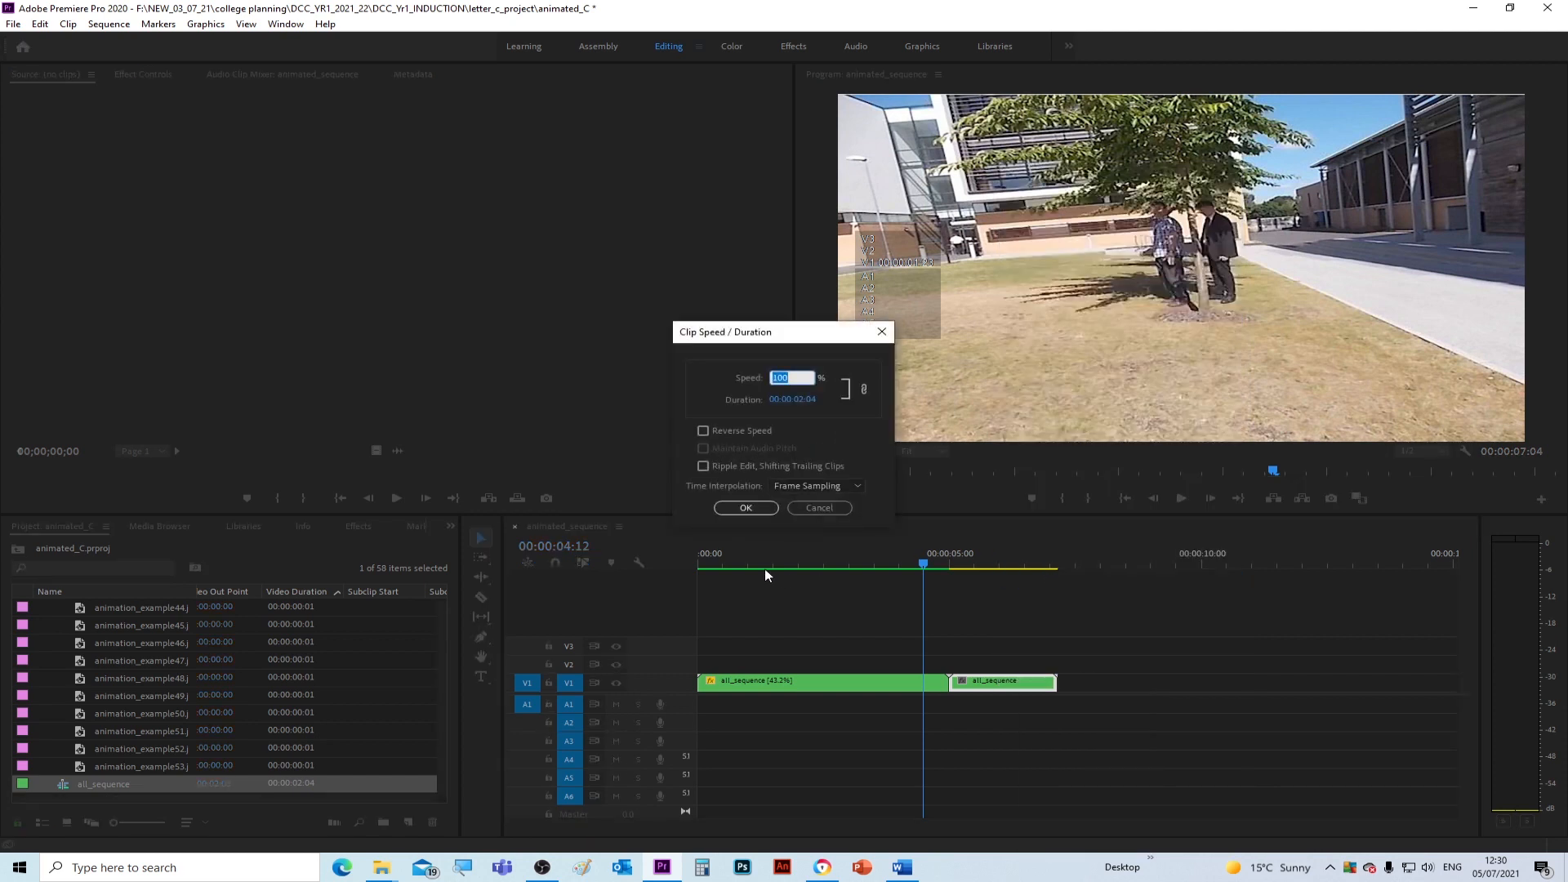
left_click(804, 400)
key("BackSpace")
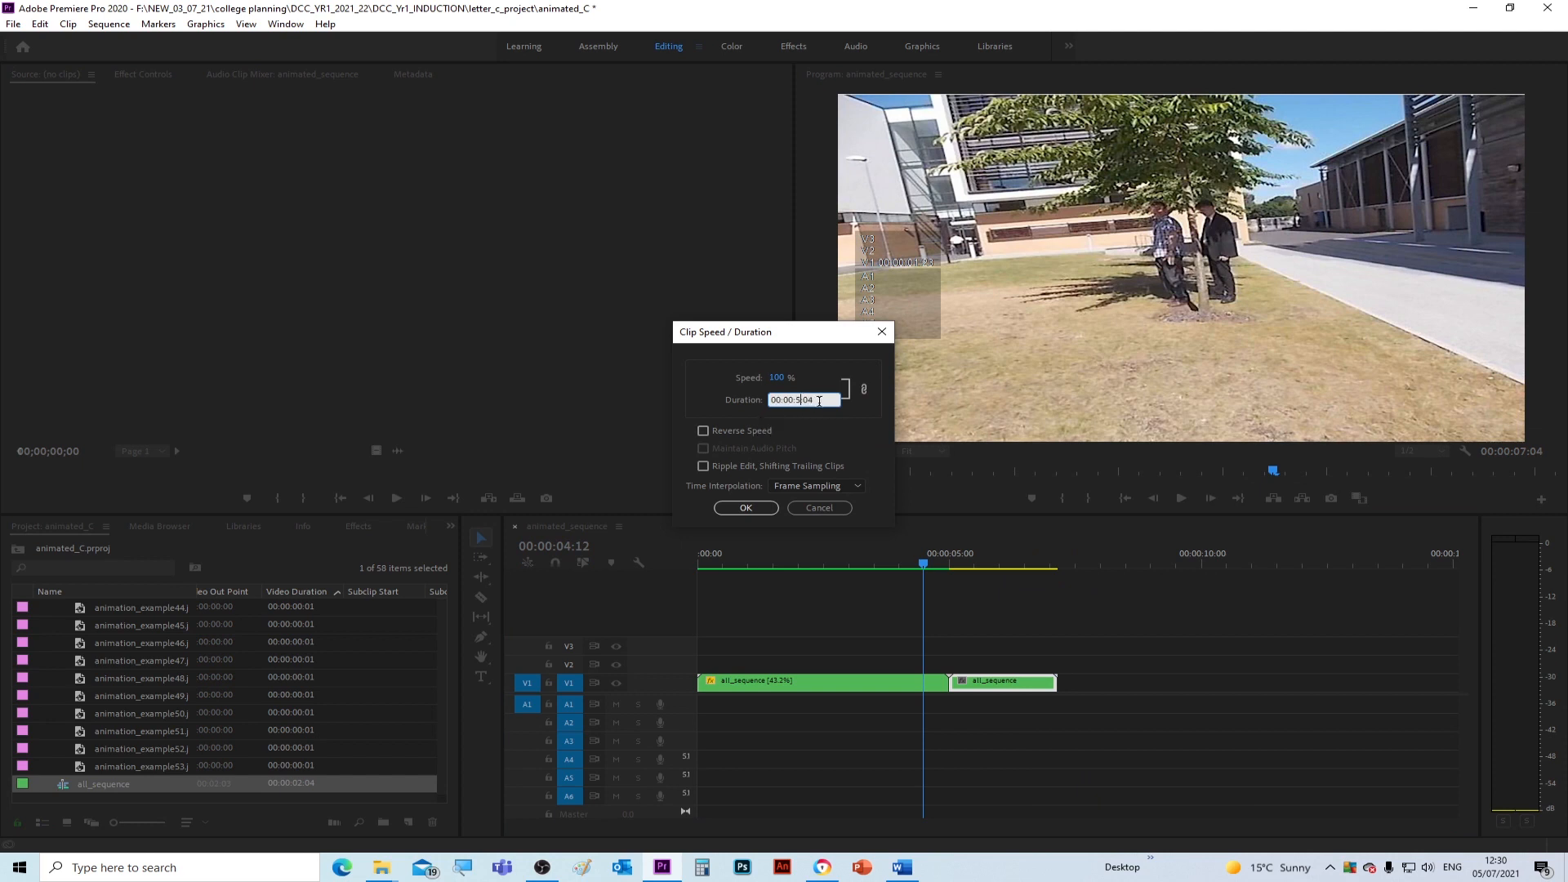
type(":00")
left_click(702, 430)
left_click(746, 508)
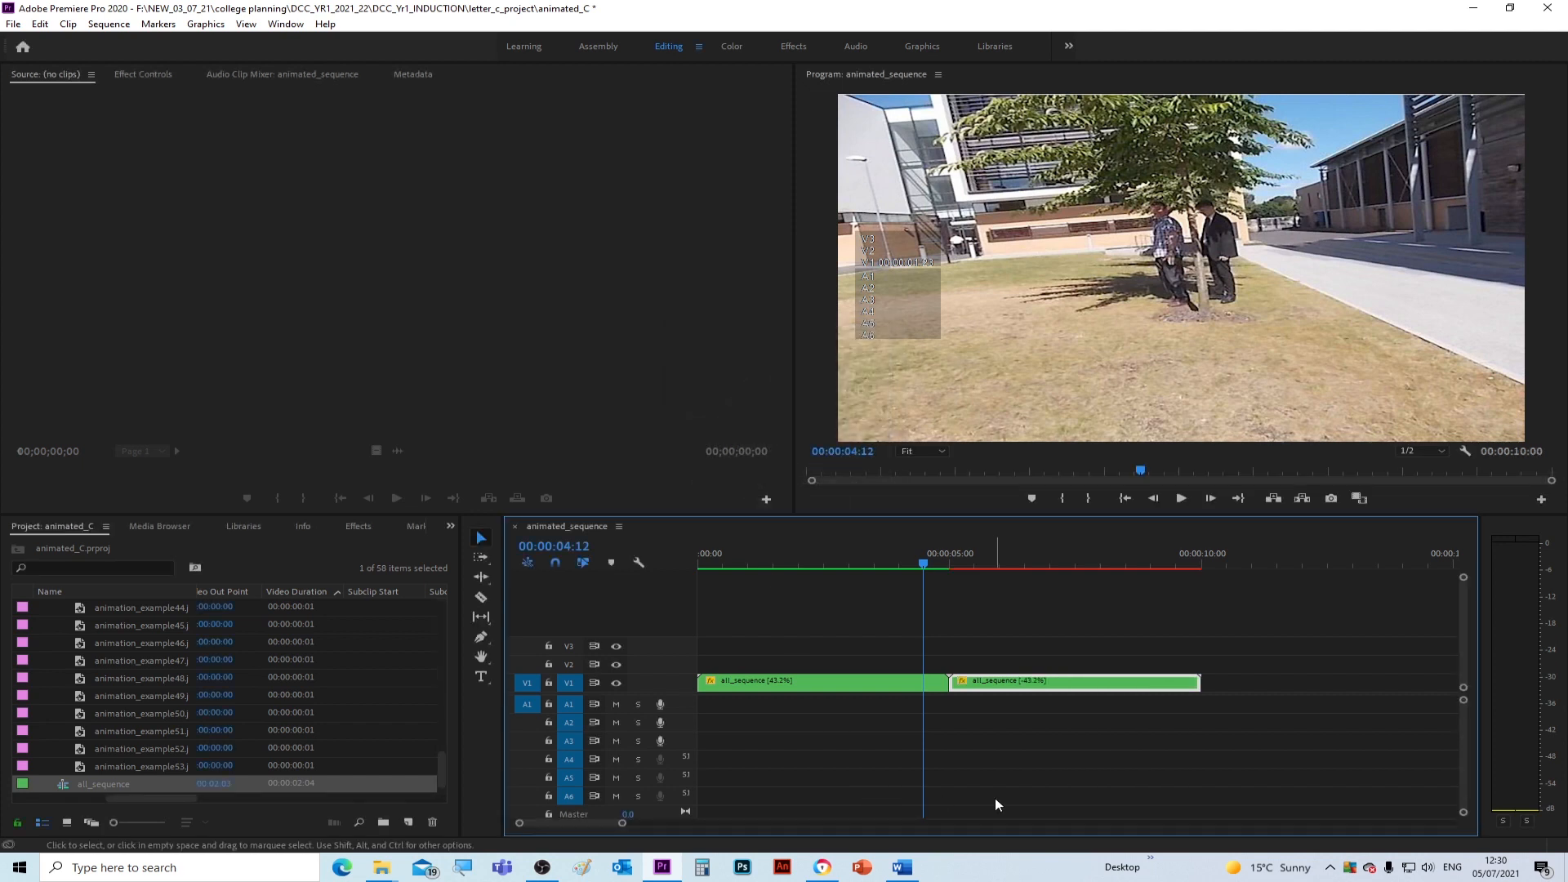
Step: Render the extended sequence, then play and scrub through the forward and reversed clips, stopping at 00:00:09:12
key("Return")
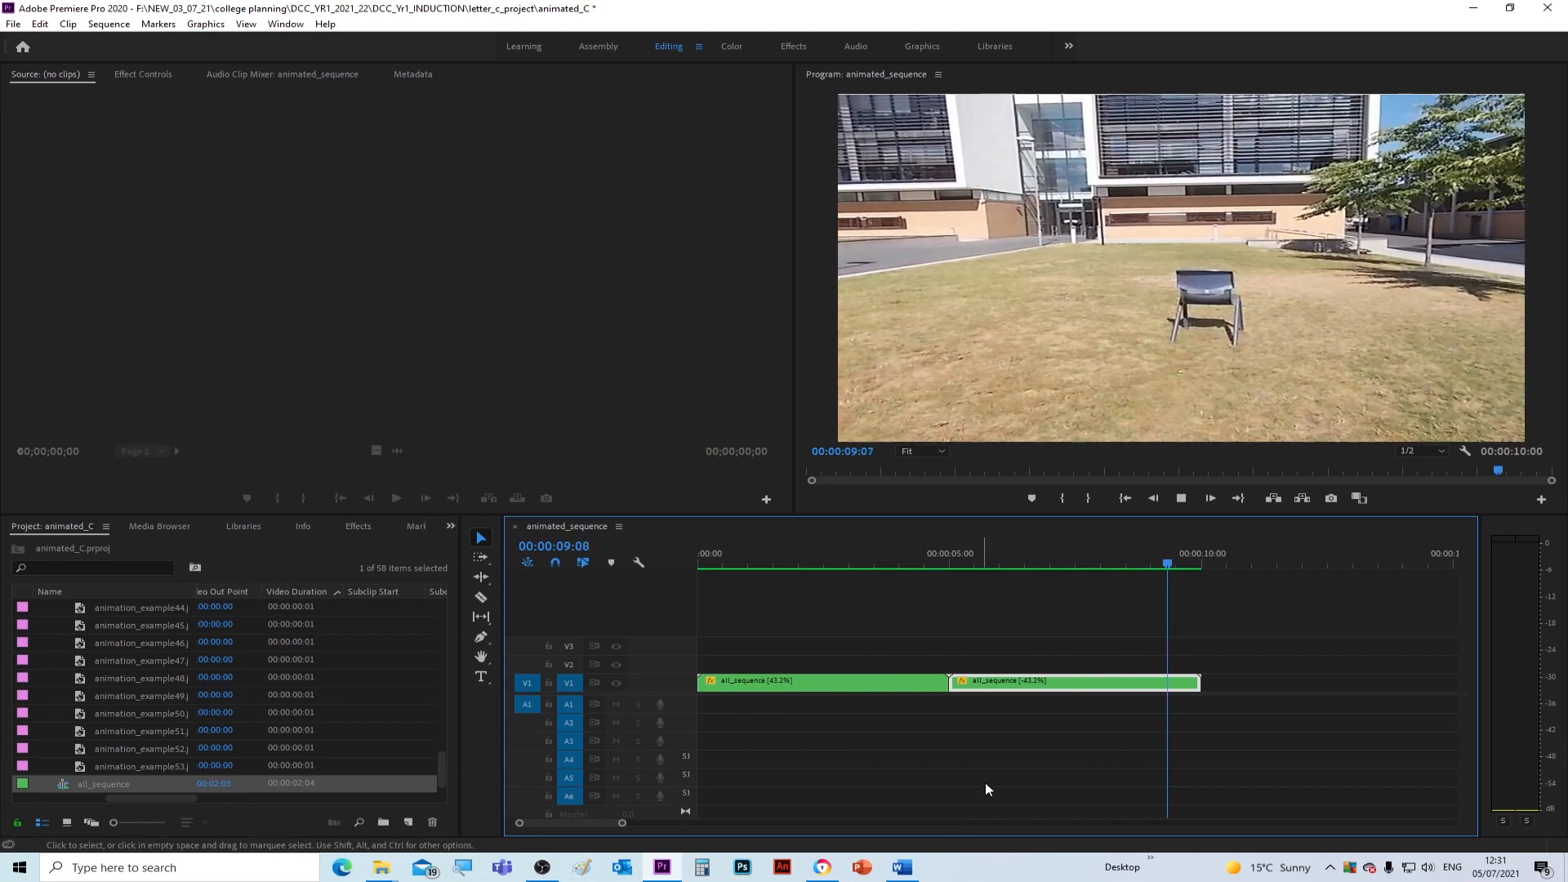
left_click(1185, 498)
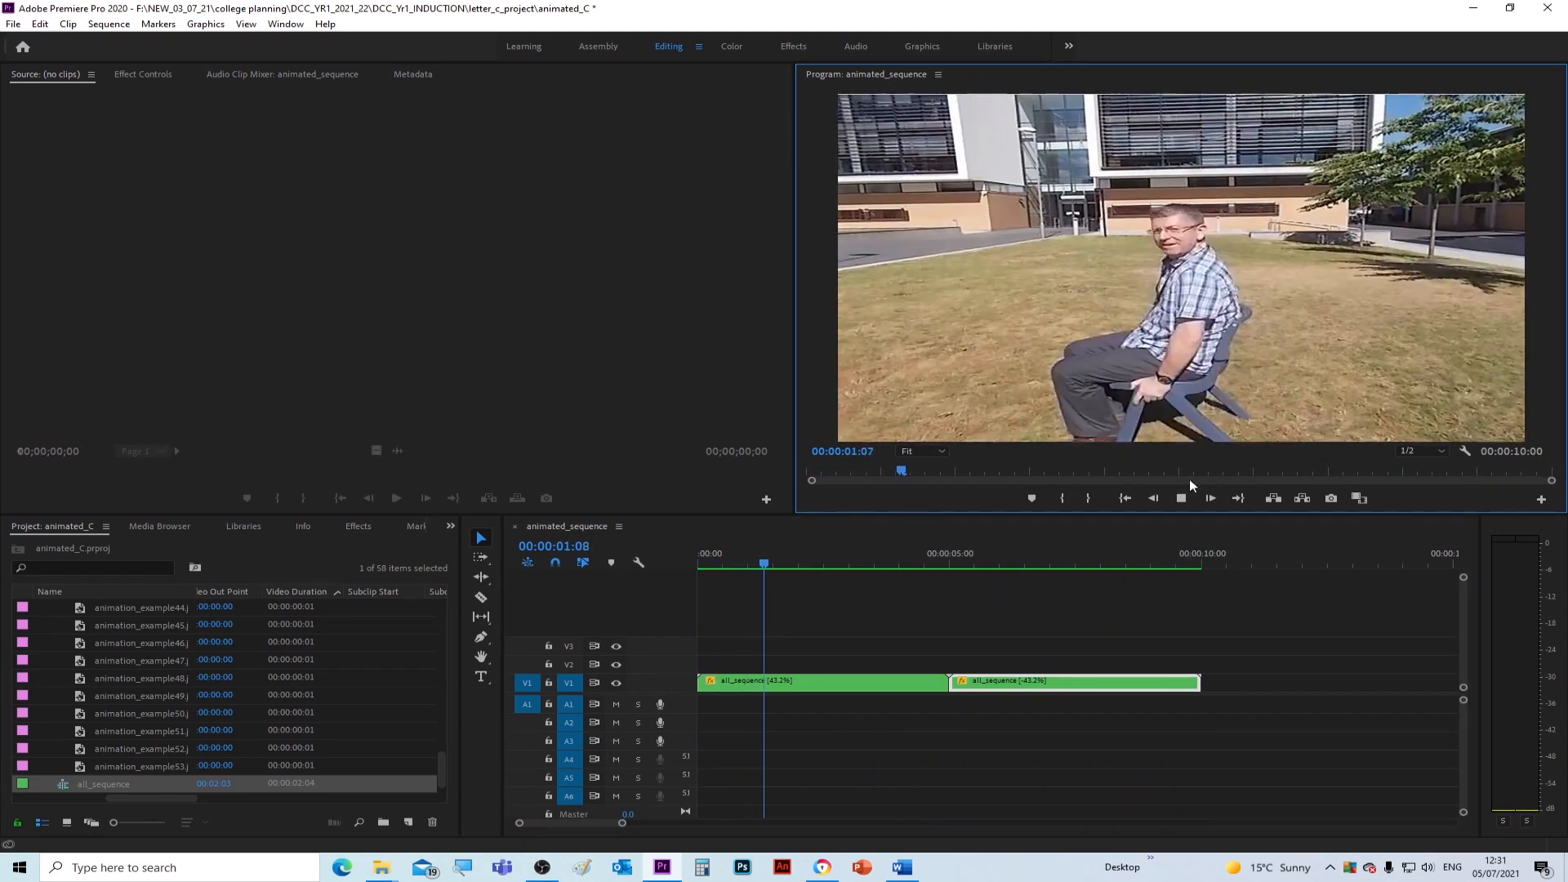
left_click(1181, 498)
left_click_drag(784, 566, 1166, 646)
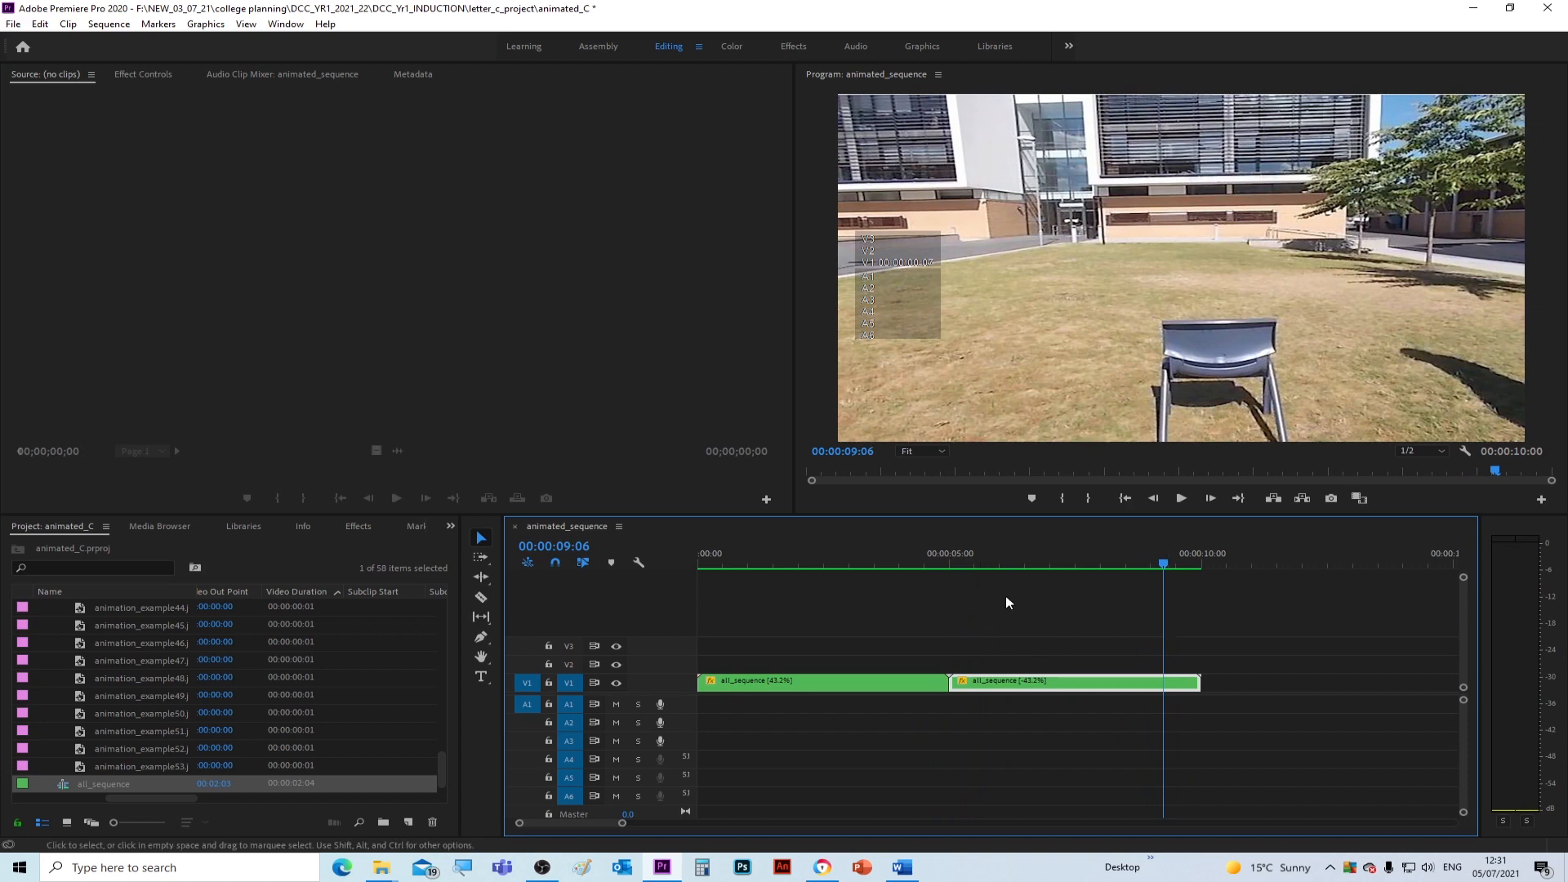
left_click_drag(1168, 562, 1177, 605)
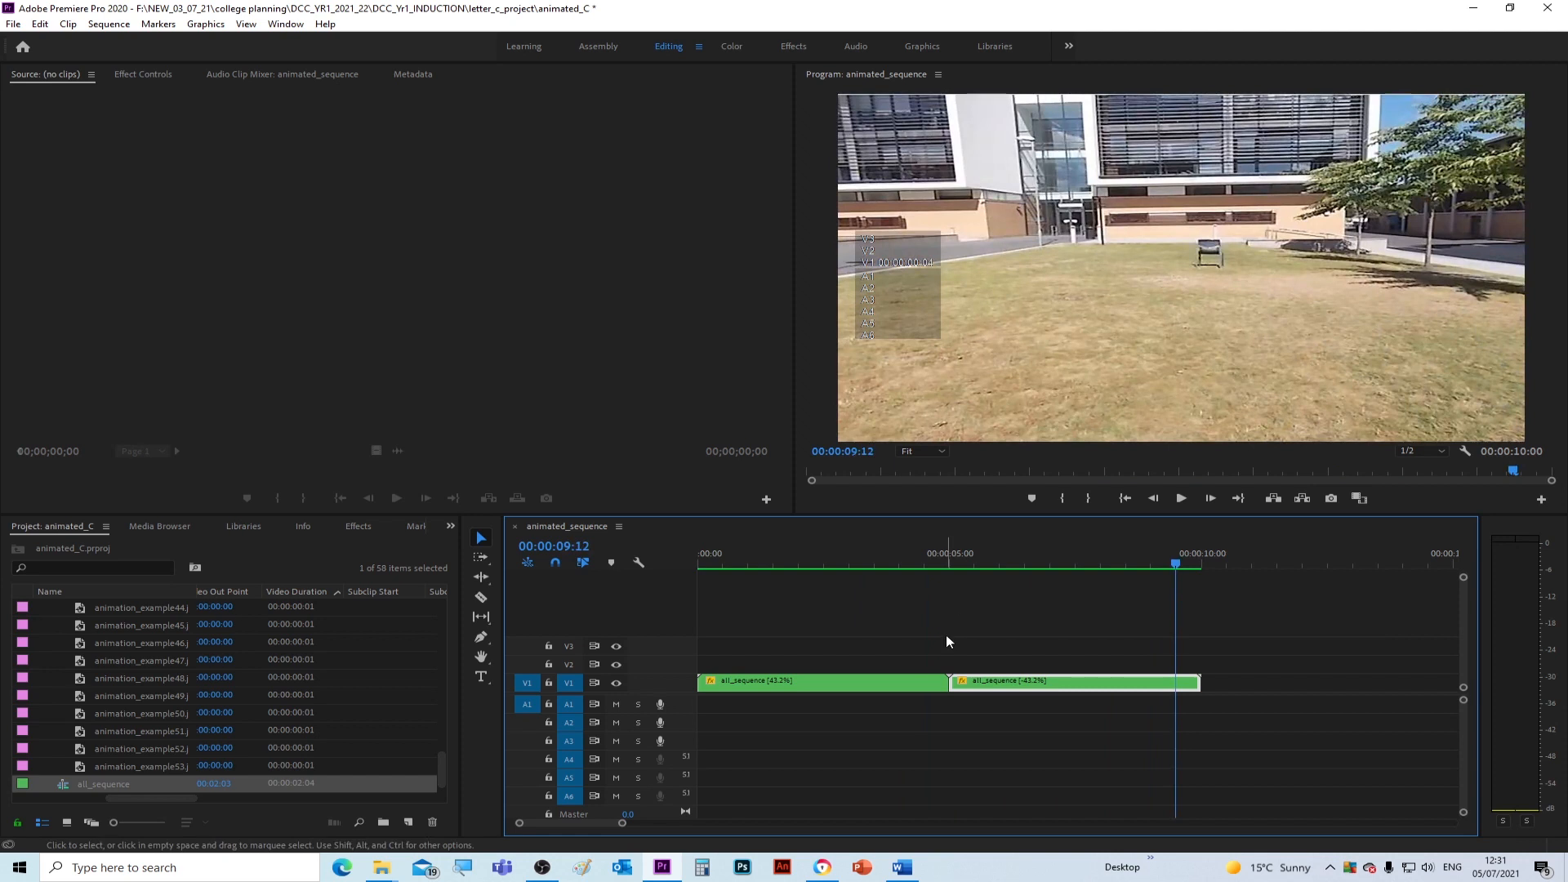